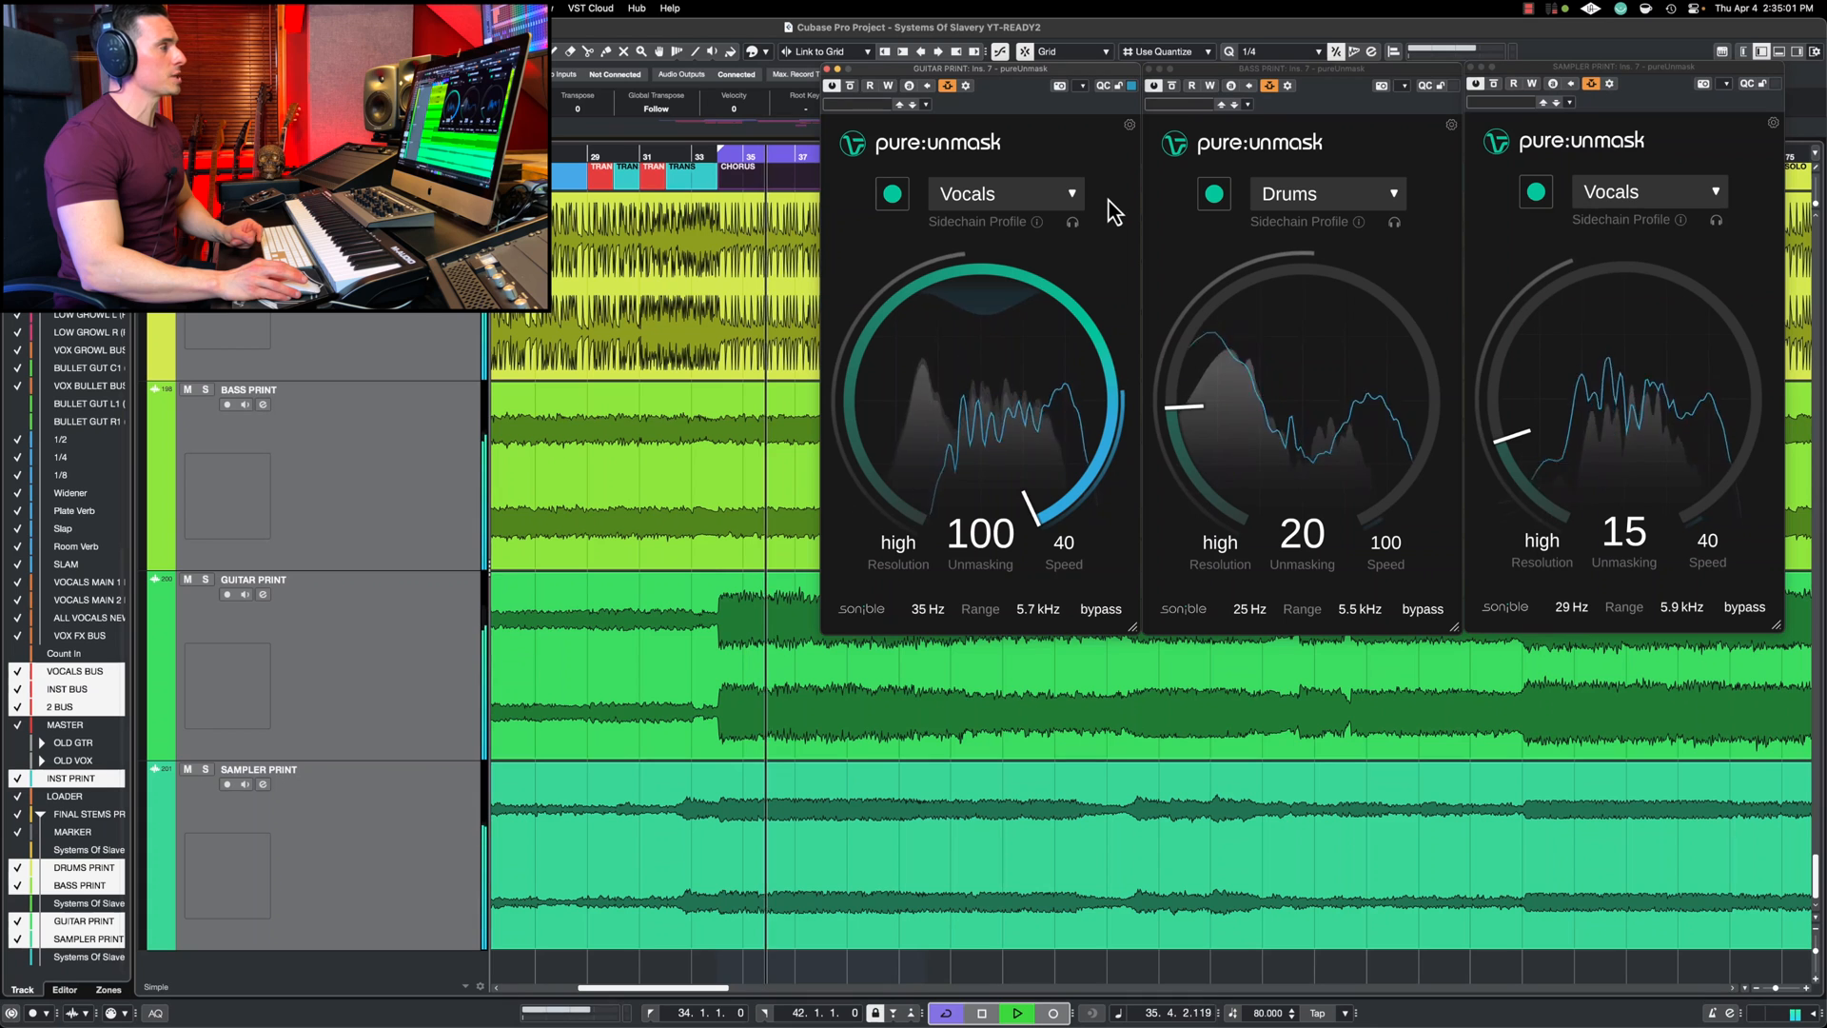
Step: Keep the Vocals sidechain profile on the guitar's pure:unmask and set mid resolution with a 42 Hz lower range limit
click(1073, 194)
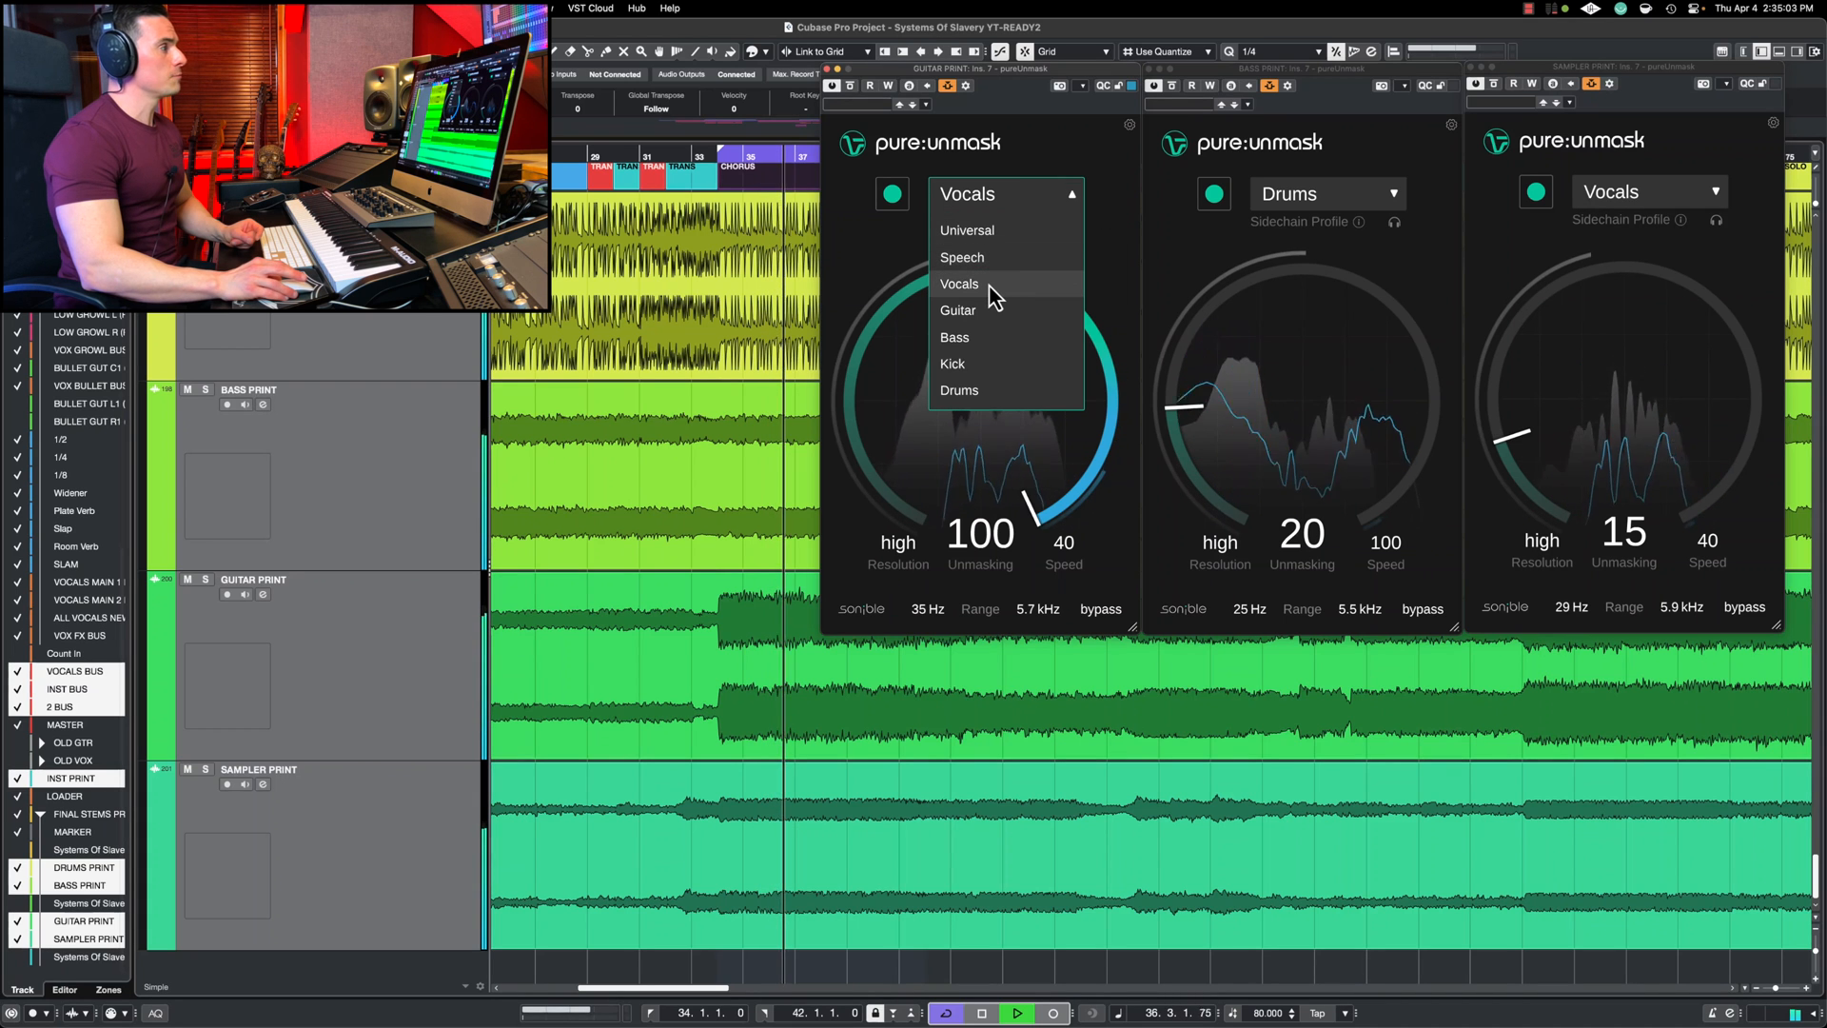
click(871, 253)
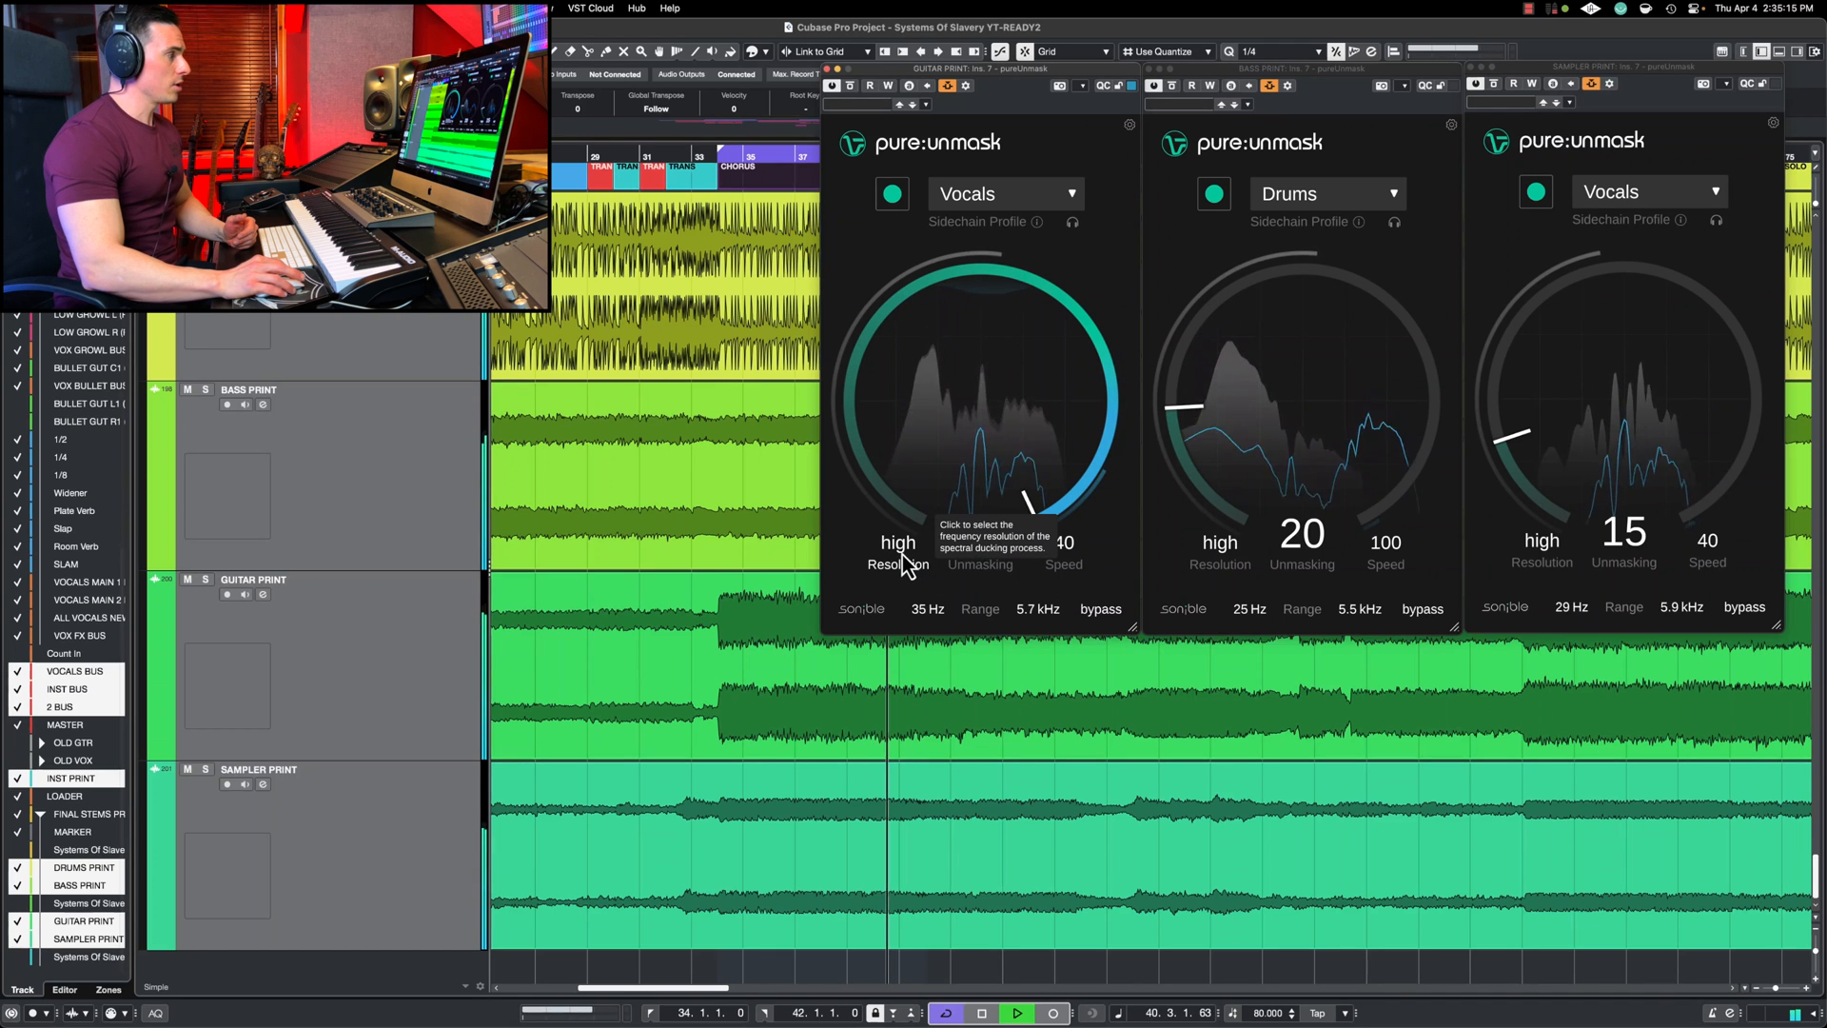
click(900, 552)
click(899, 552)
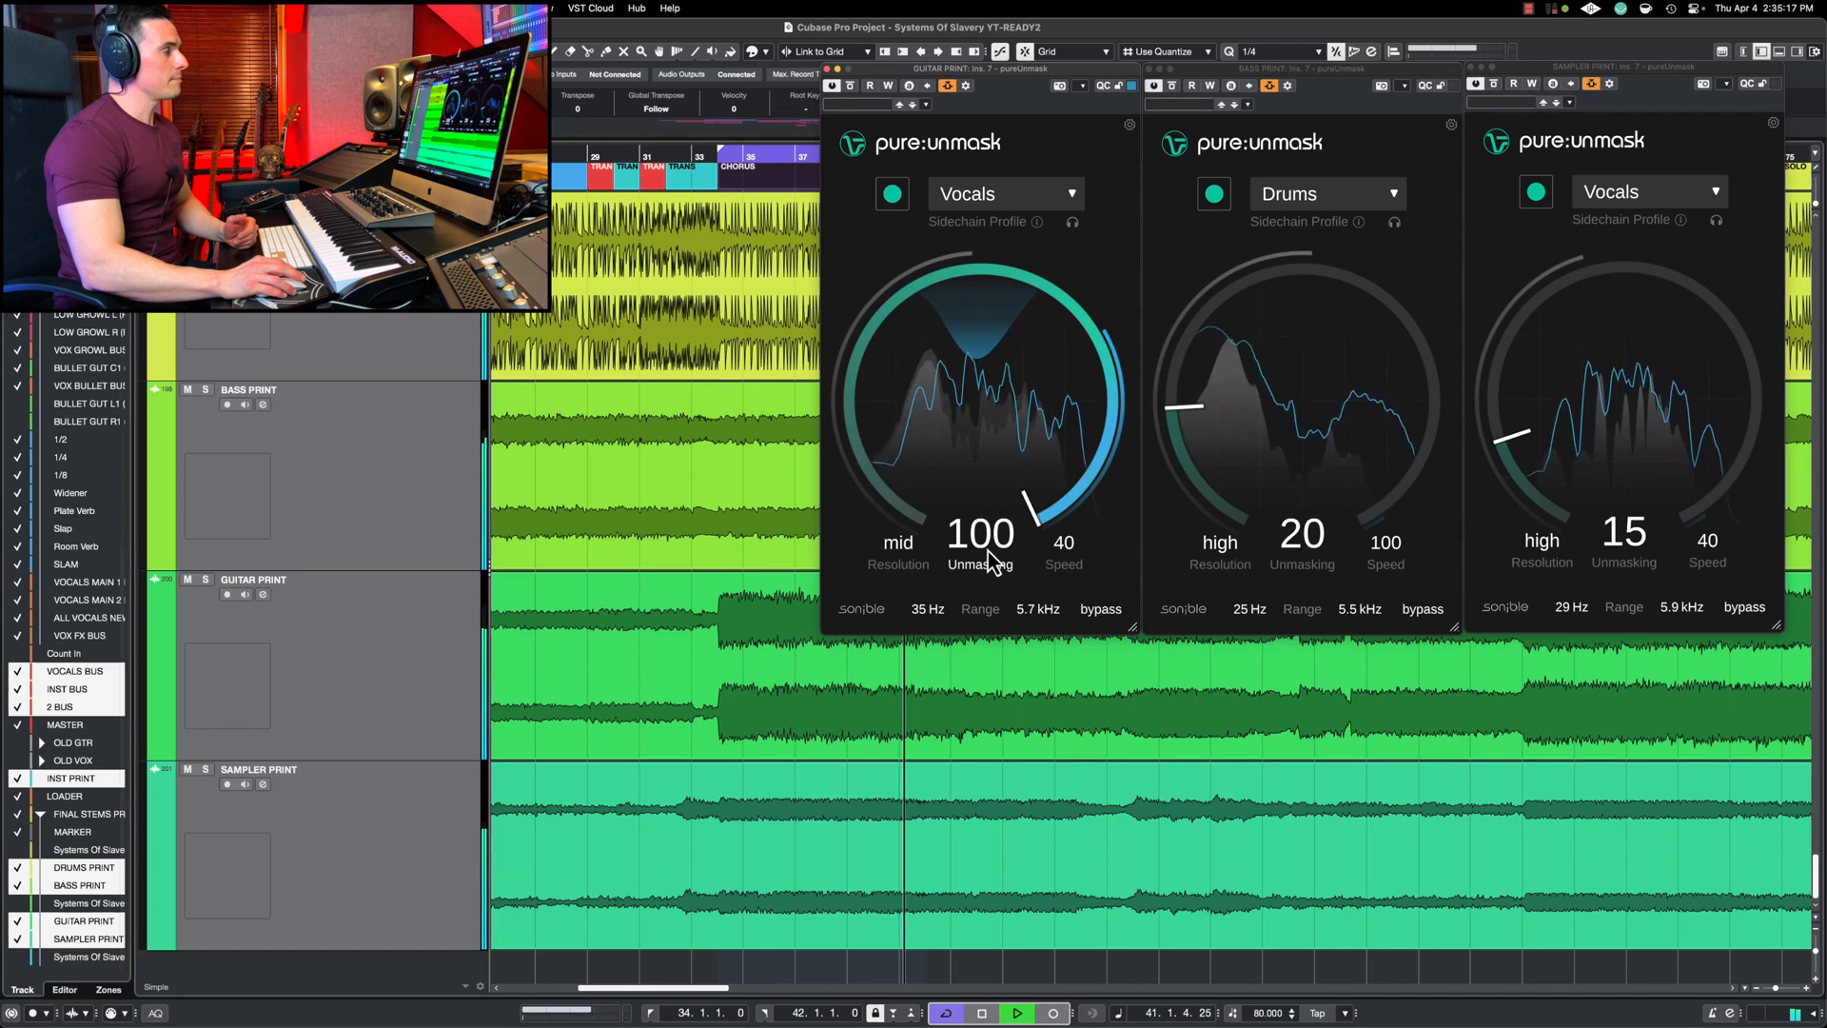
drag(993, 562, 1031, 567)
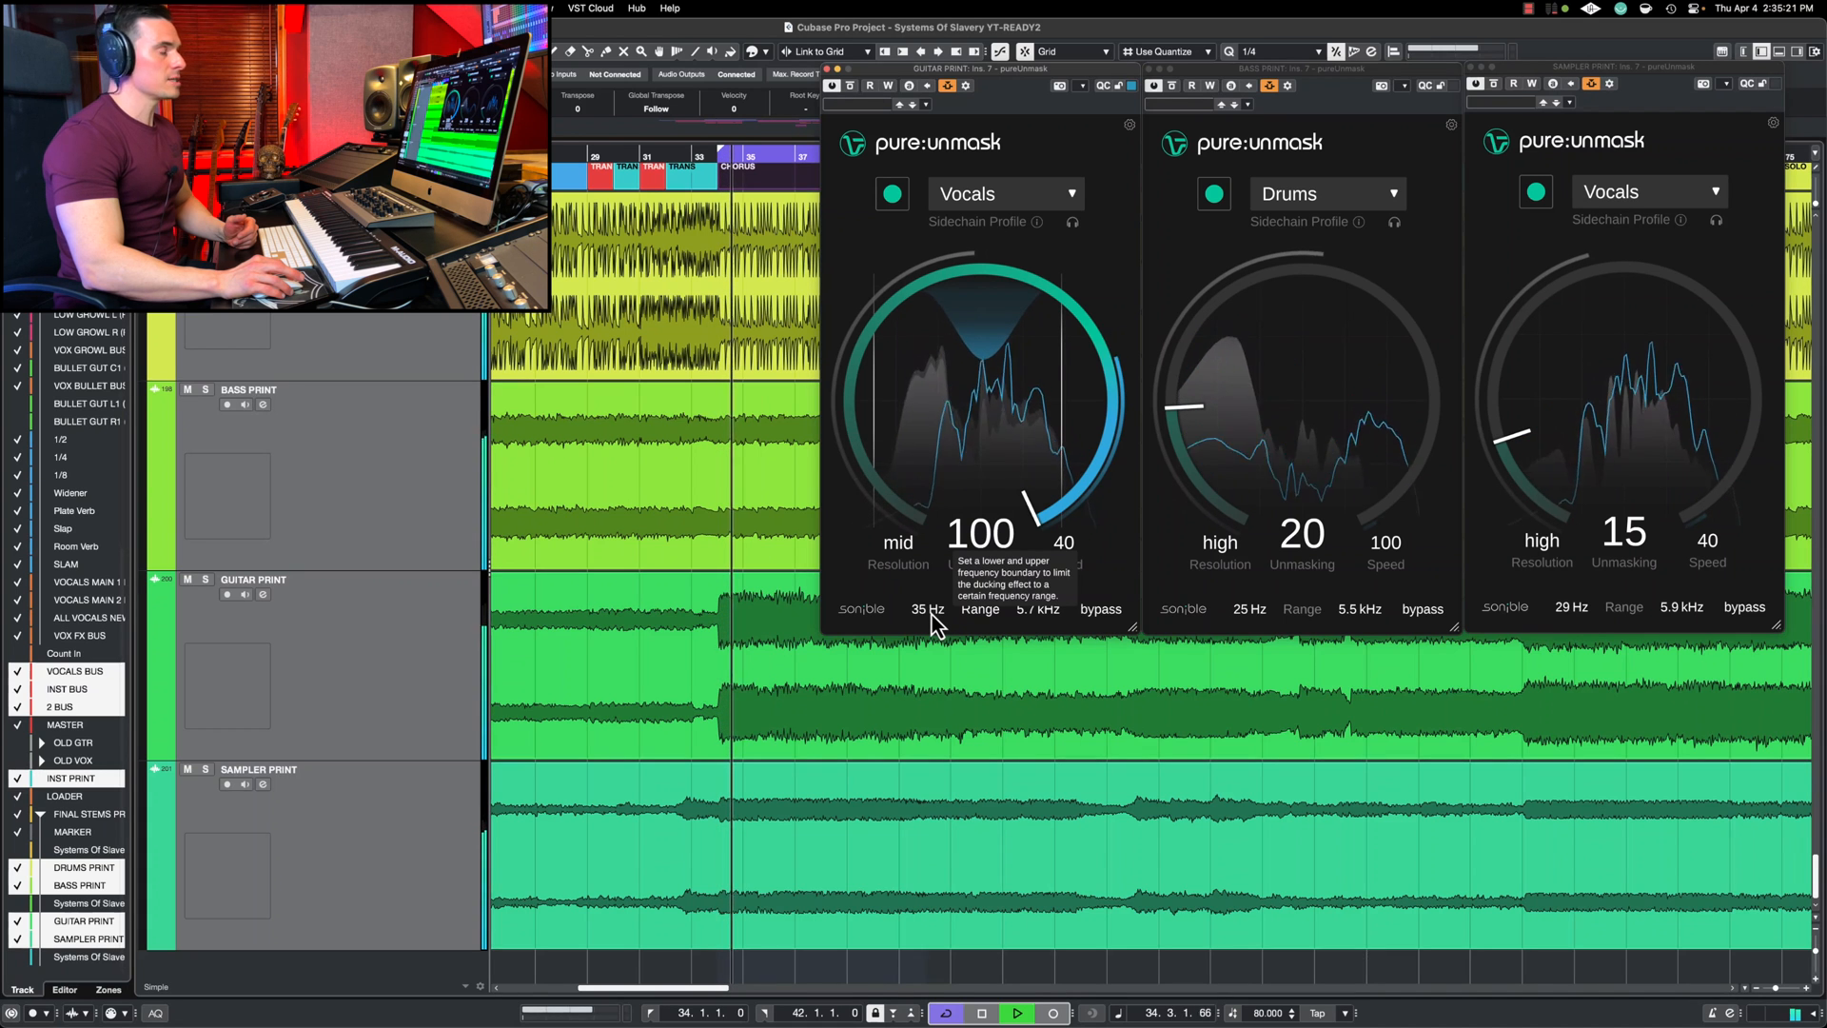
drag(932, 615, 933, 607)
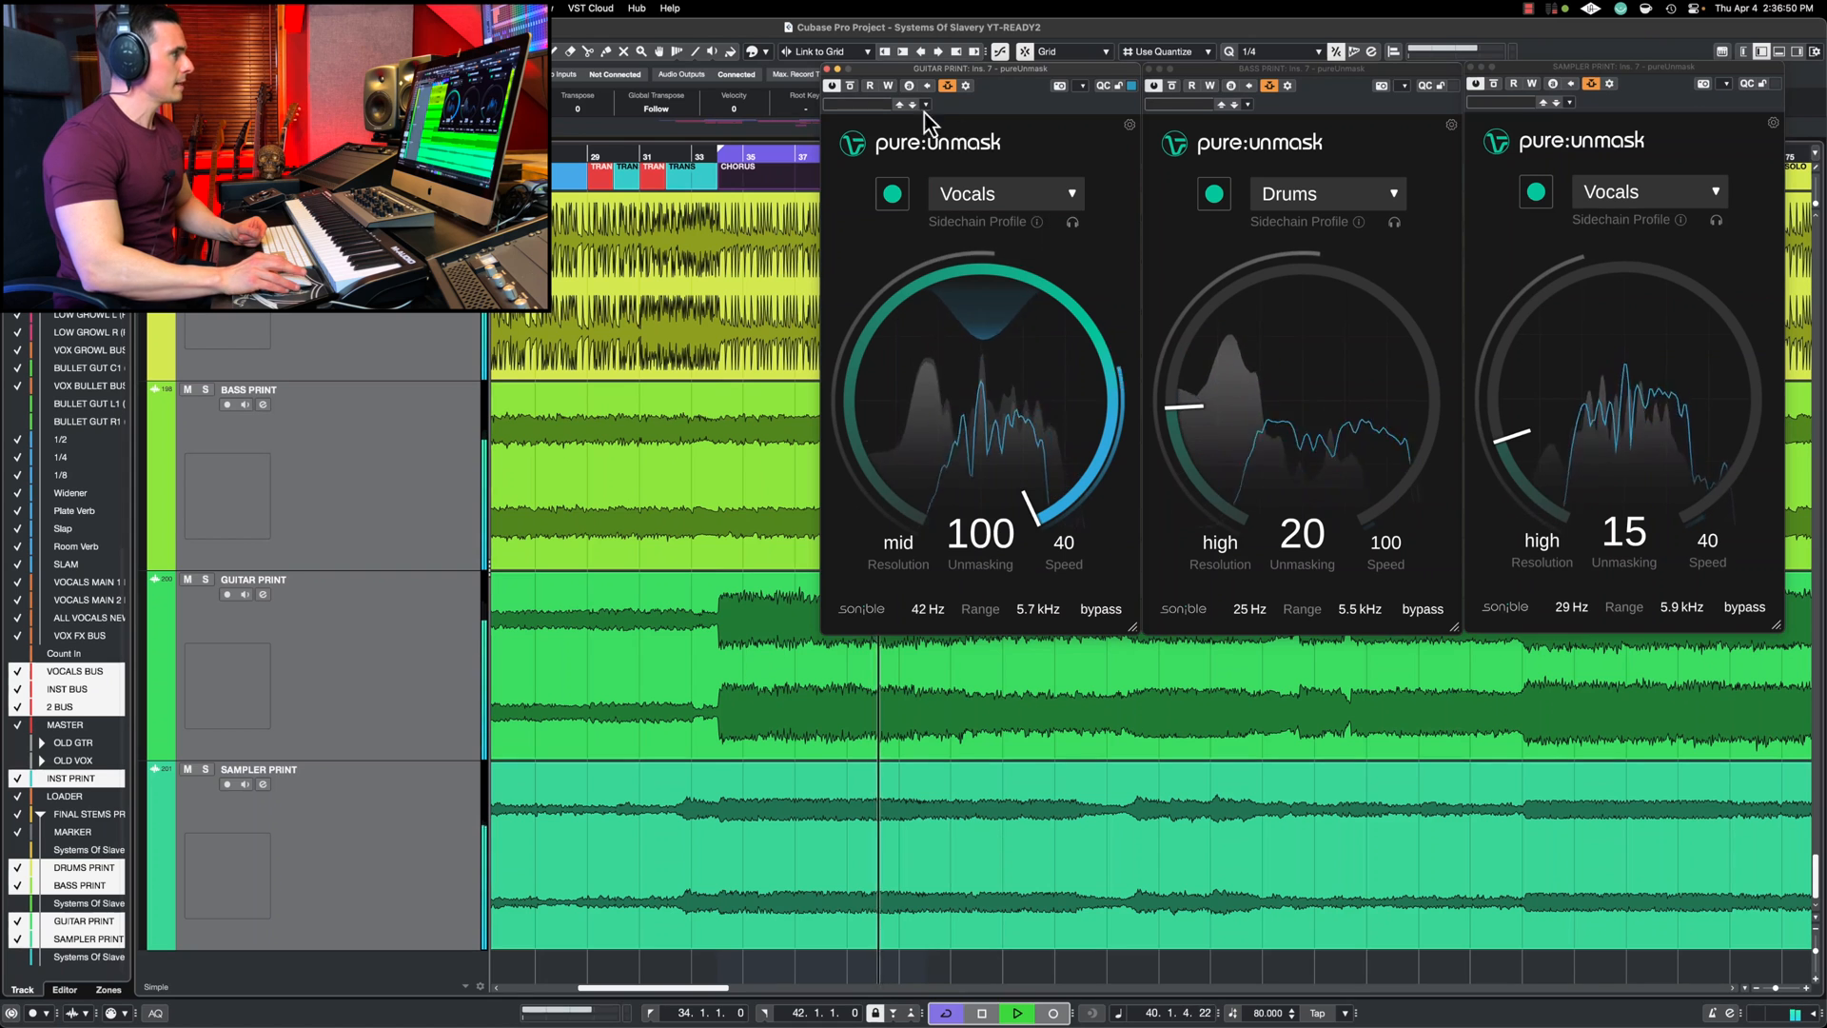
Step: Audition the guitar with its pure:unmask bypassed and active, and try resizing the plugin window
click(850, 87)
click(849, 87)
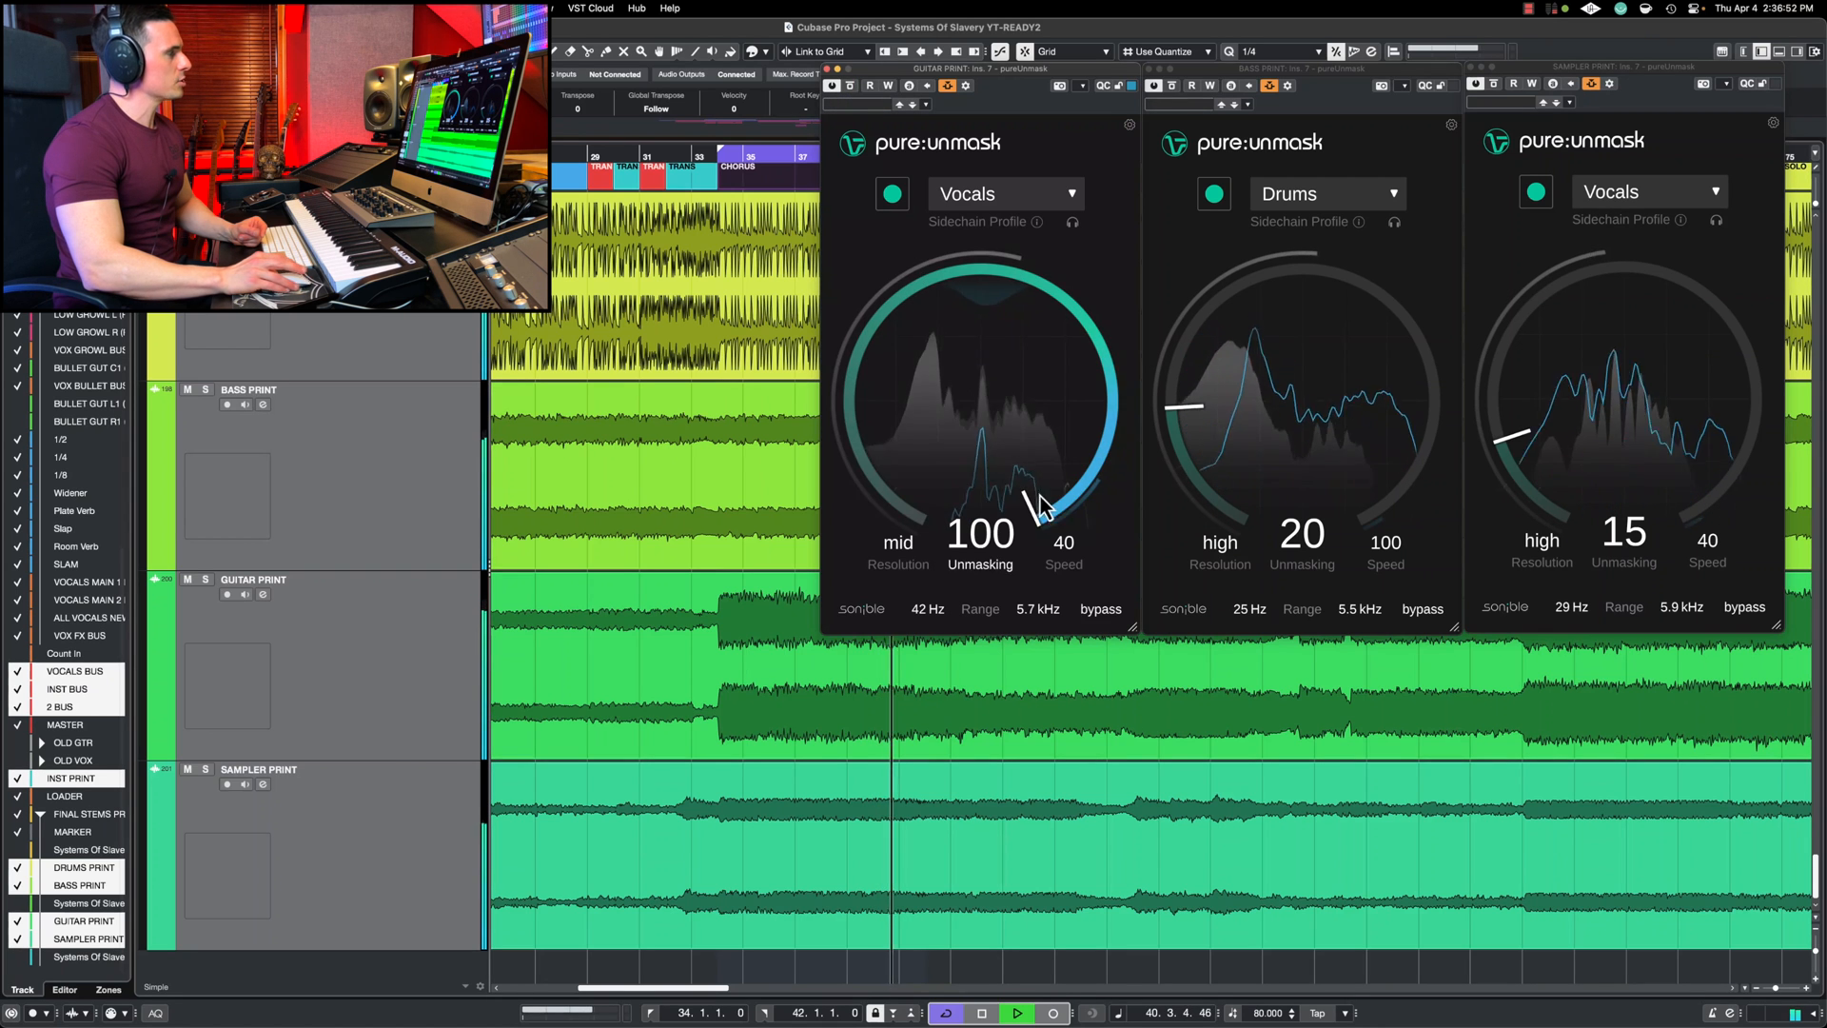
click(1105, 614)
click(1105, 615)
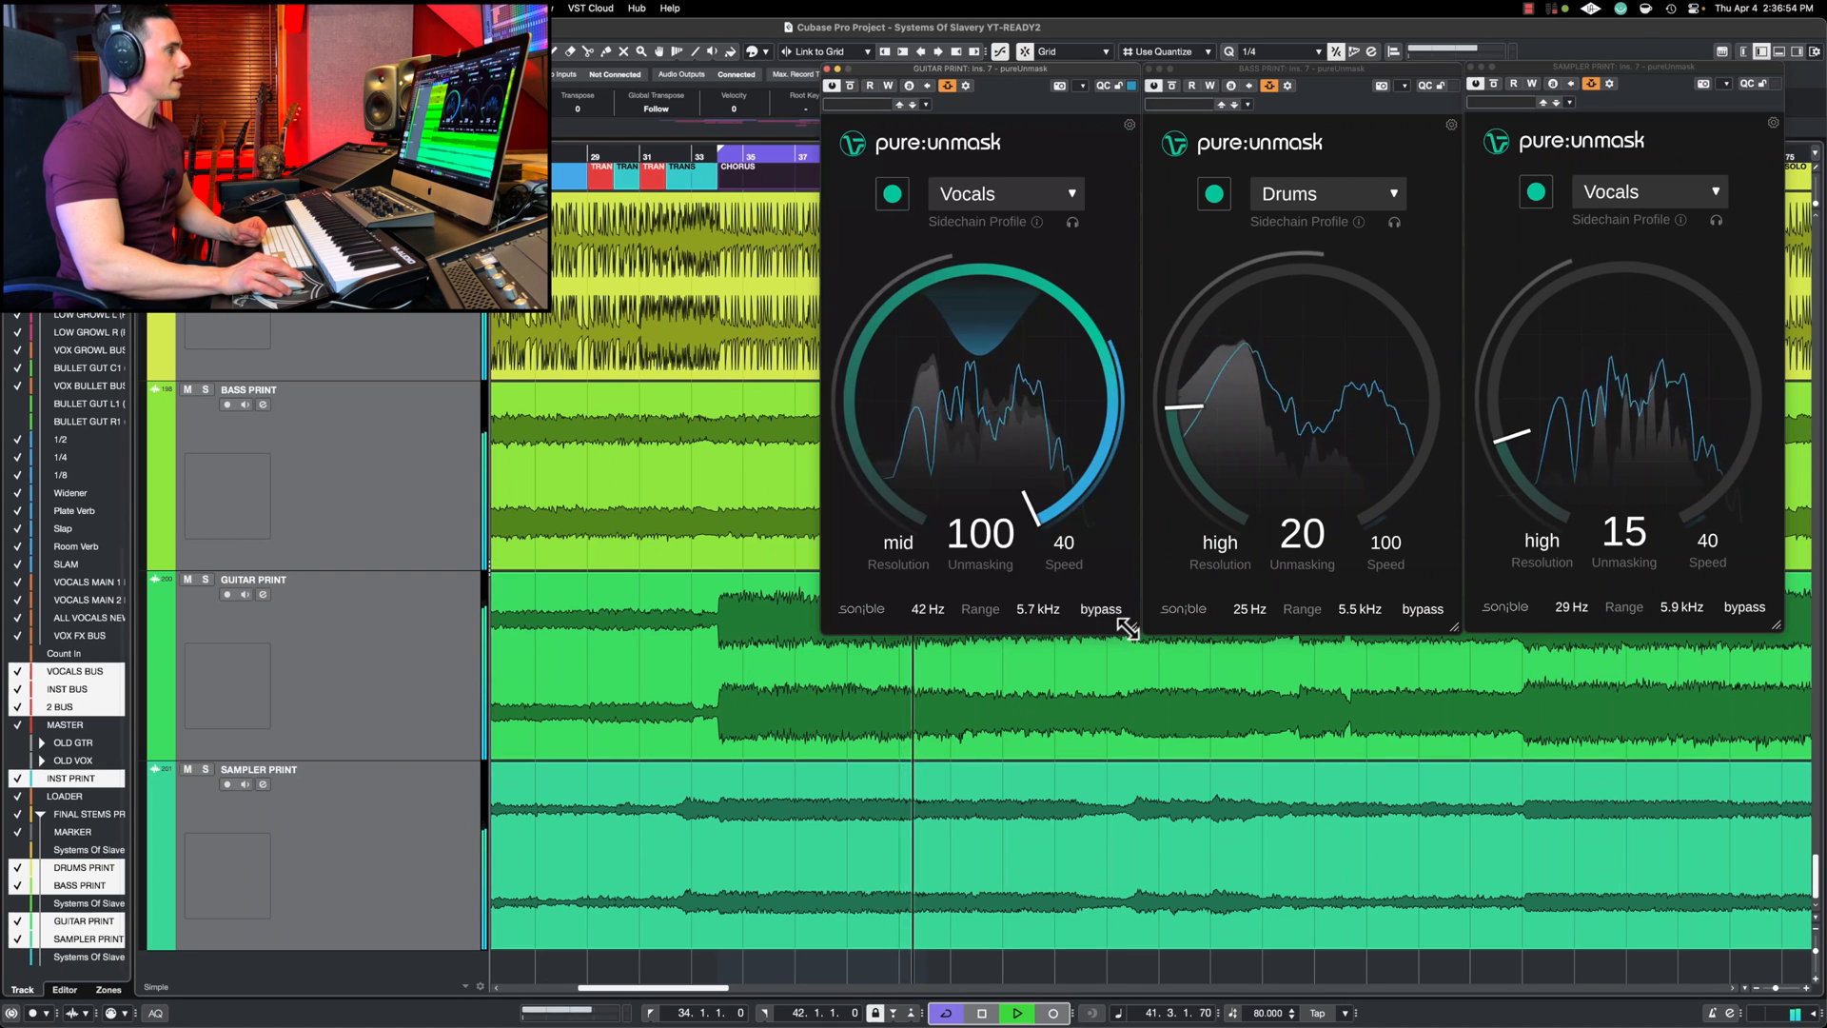
drag(1132, 628, 1178, 731)
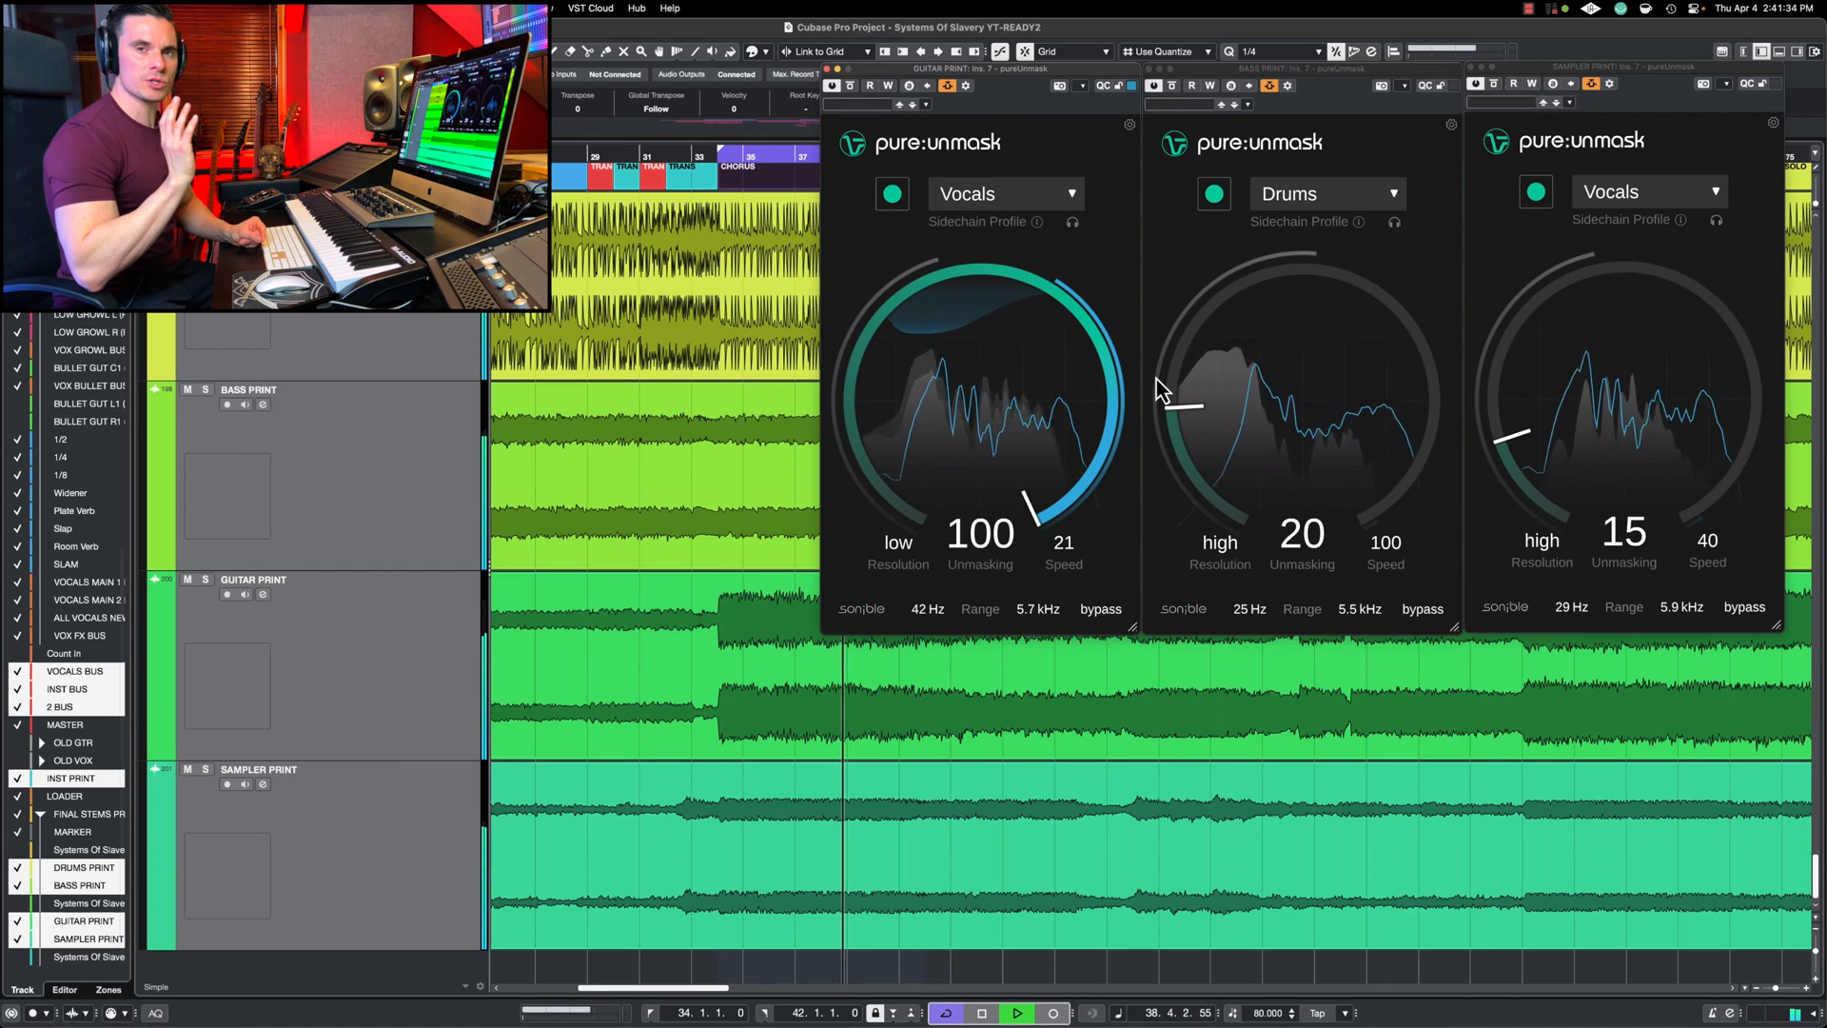
Step: Set the guitar's pure:unmask resolution to high with the Vocals sidechain profile kept, and adjust its unmasking amount
click(1064, 195)
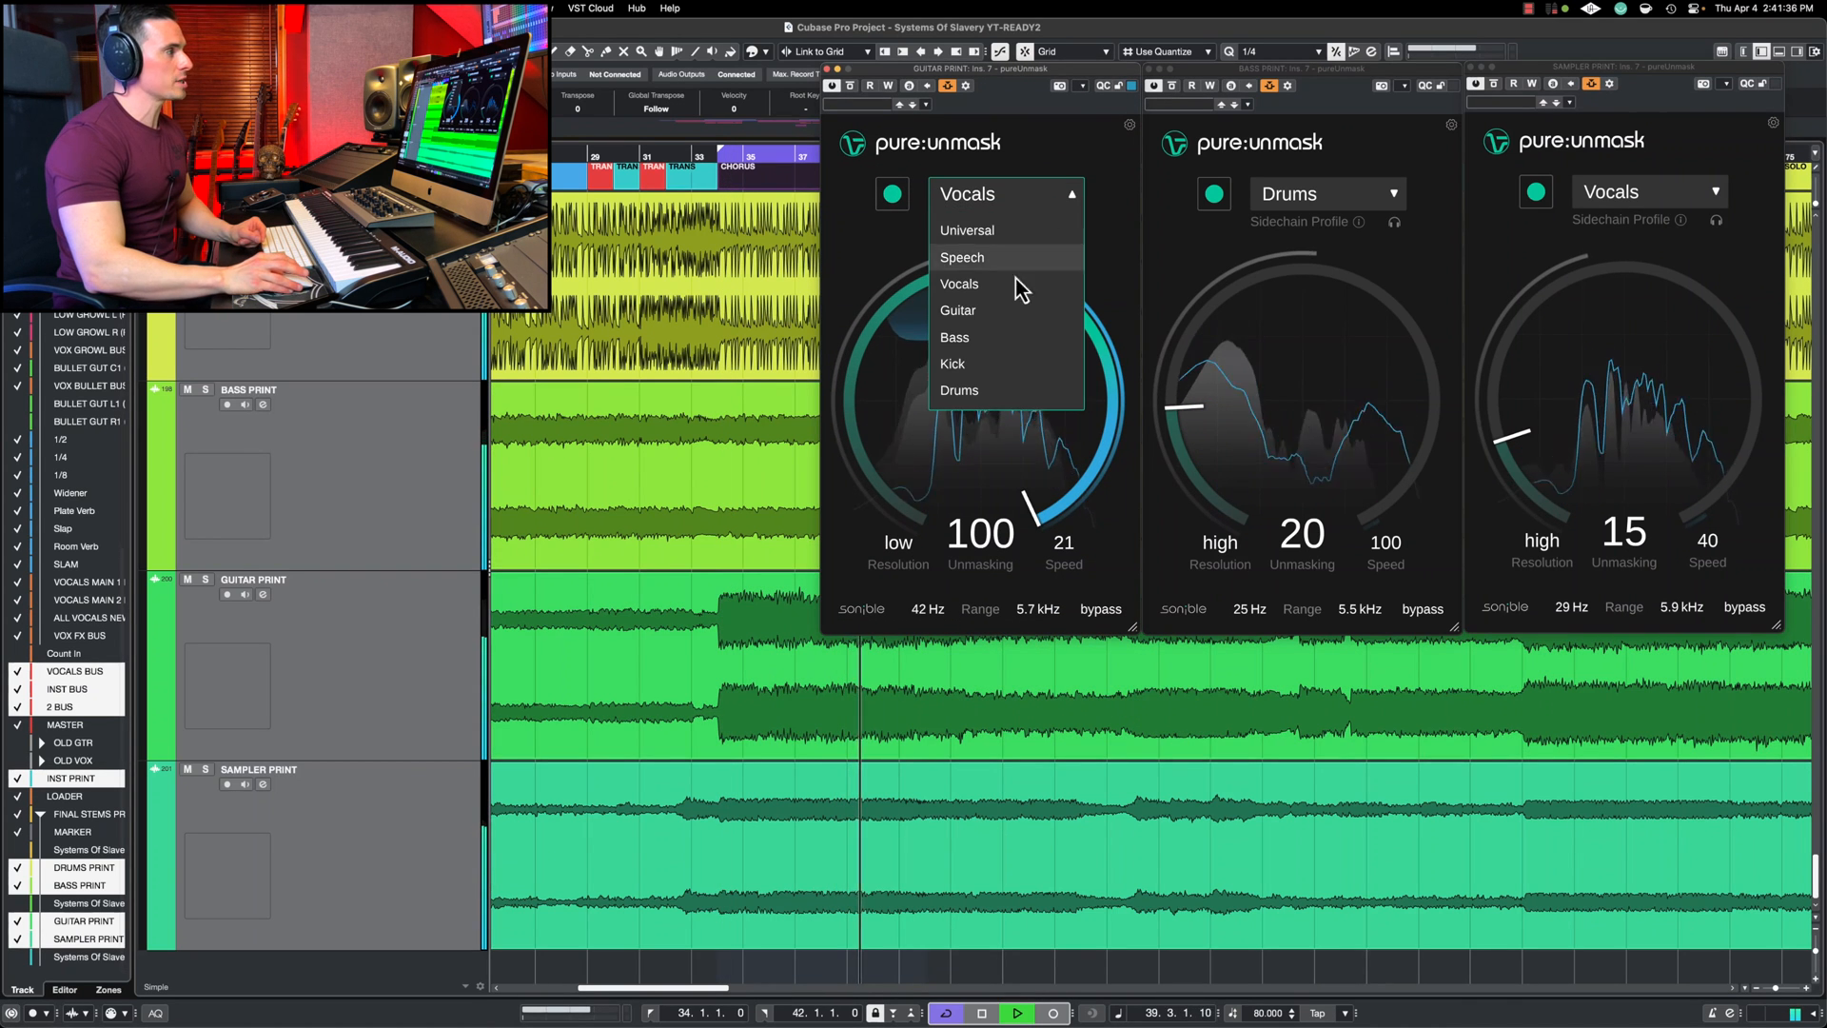
click(1114, 222)
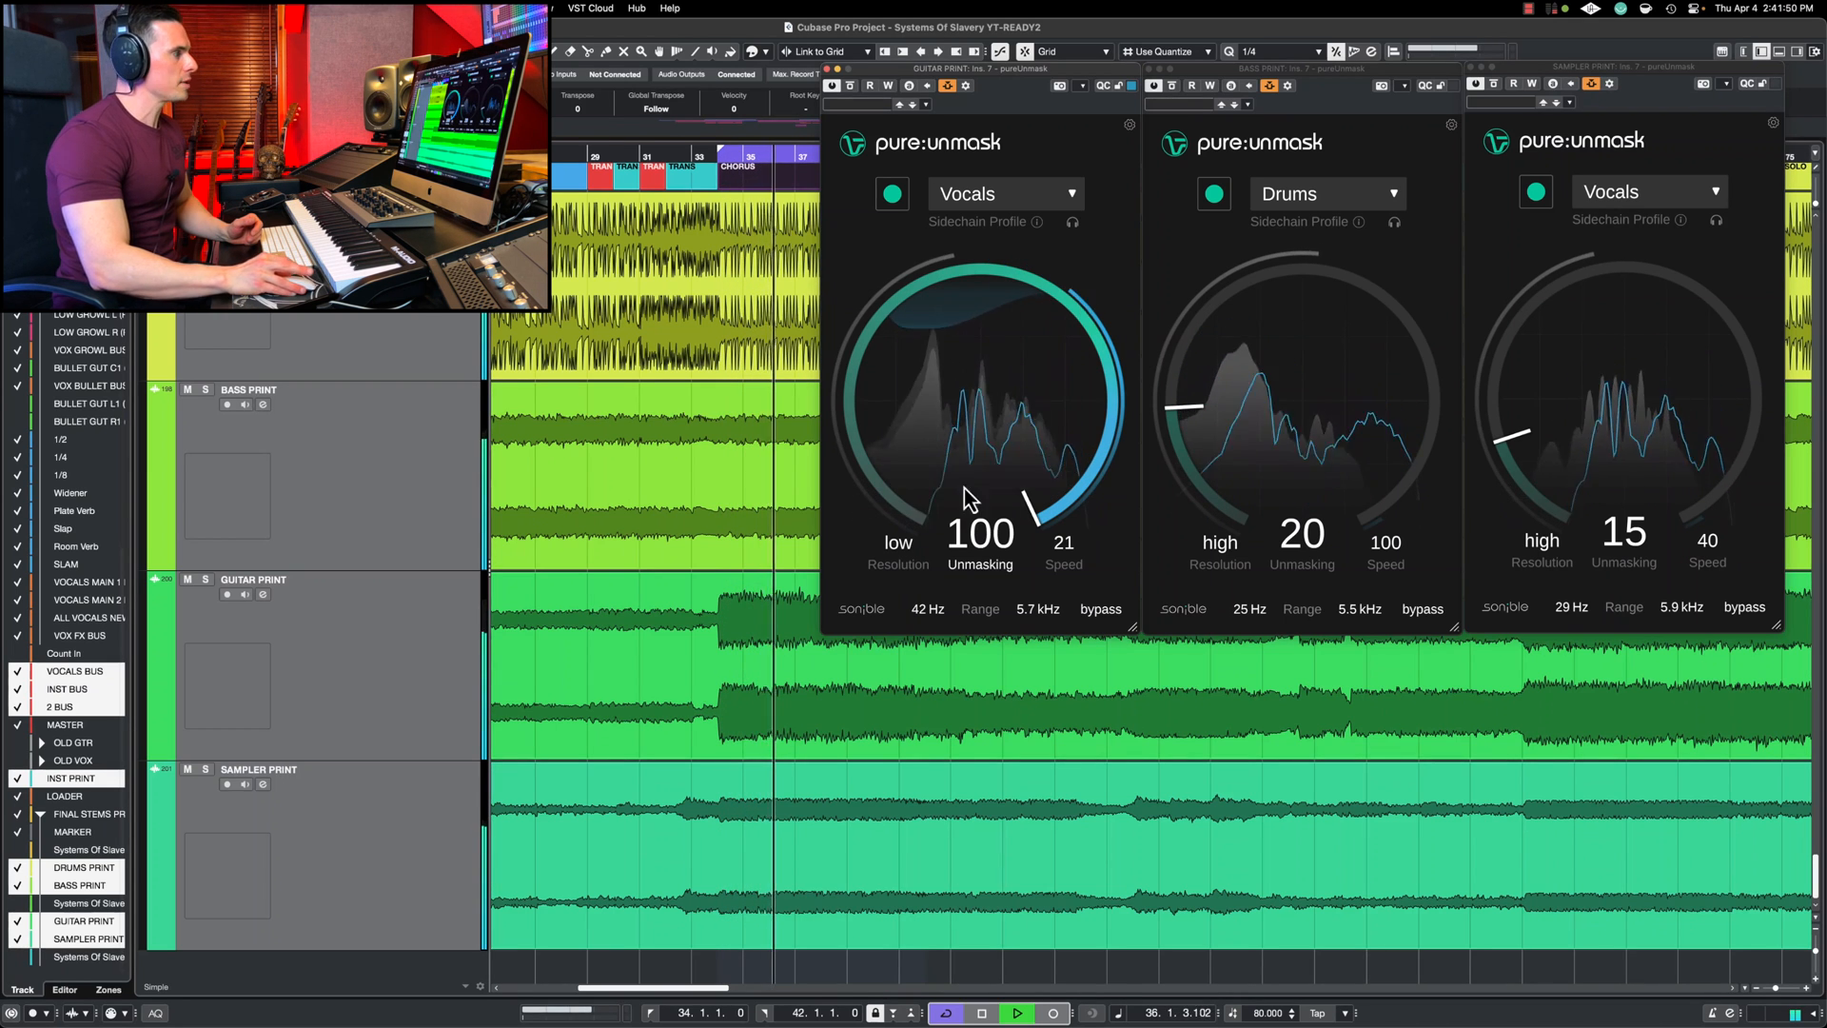
click(900, 552)
click(900, 552)
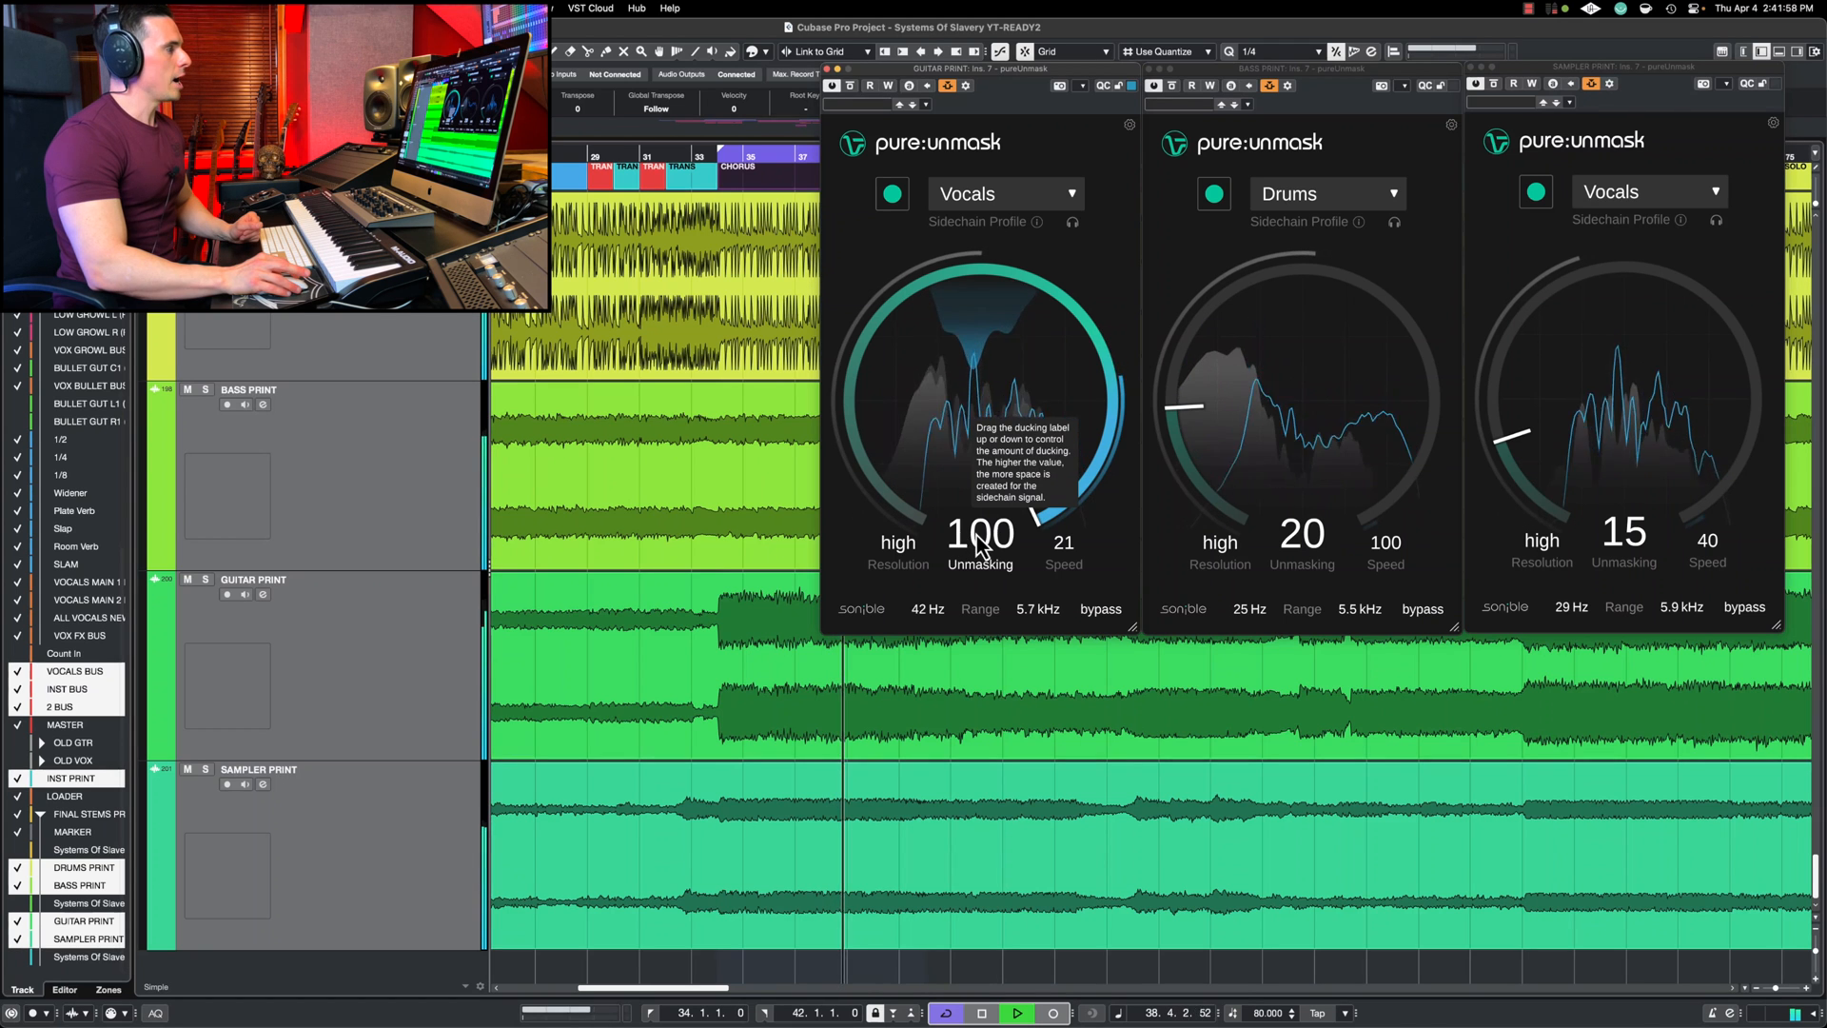
mouse_move(974, 530)
mouse_down()
mouse_move(980, 585)
mouse_move(980, 554)
mouse_up()
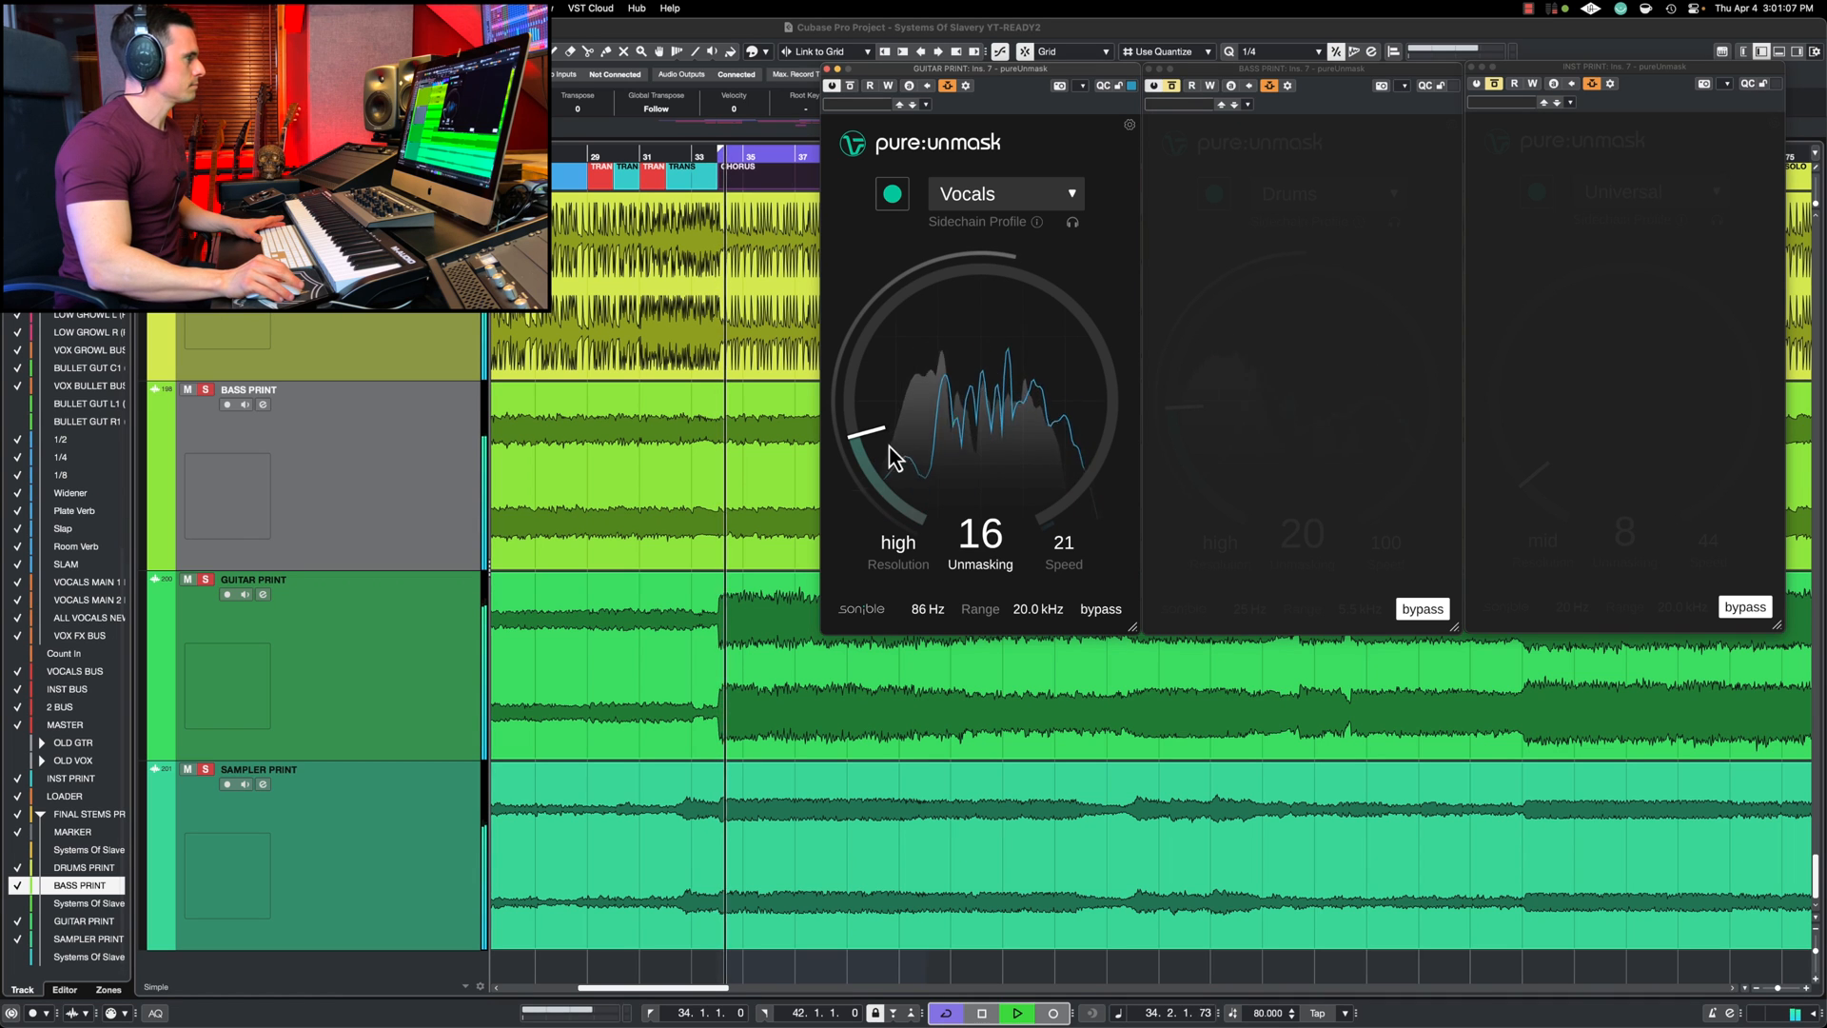
Step: Audition the guitar's unmasking at the extreme of 100 and bring it back down to about 10
drag(902, 436, 889, 203)
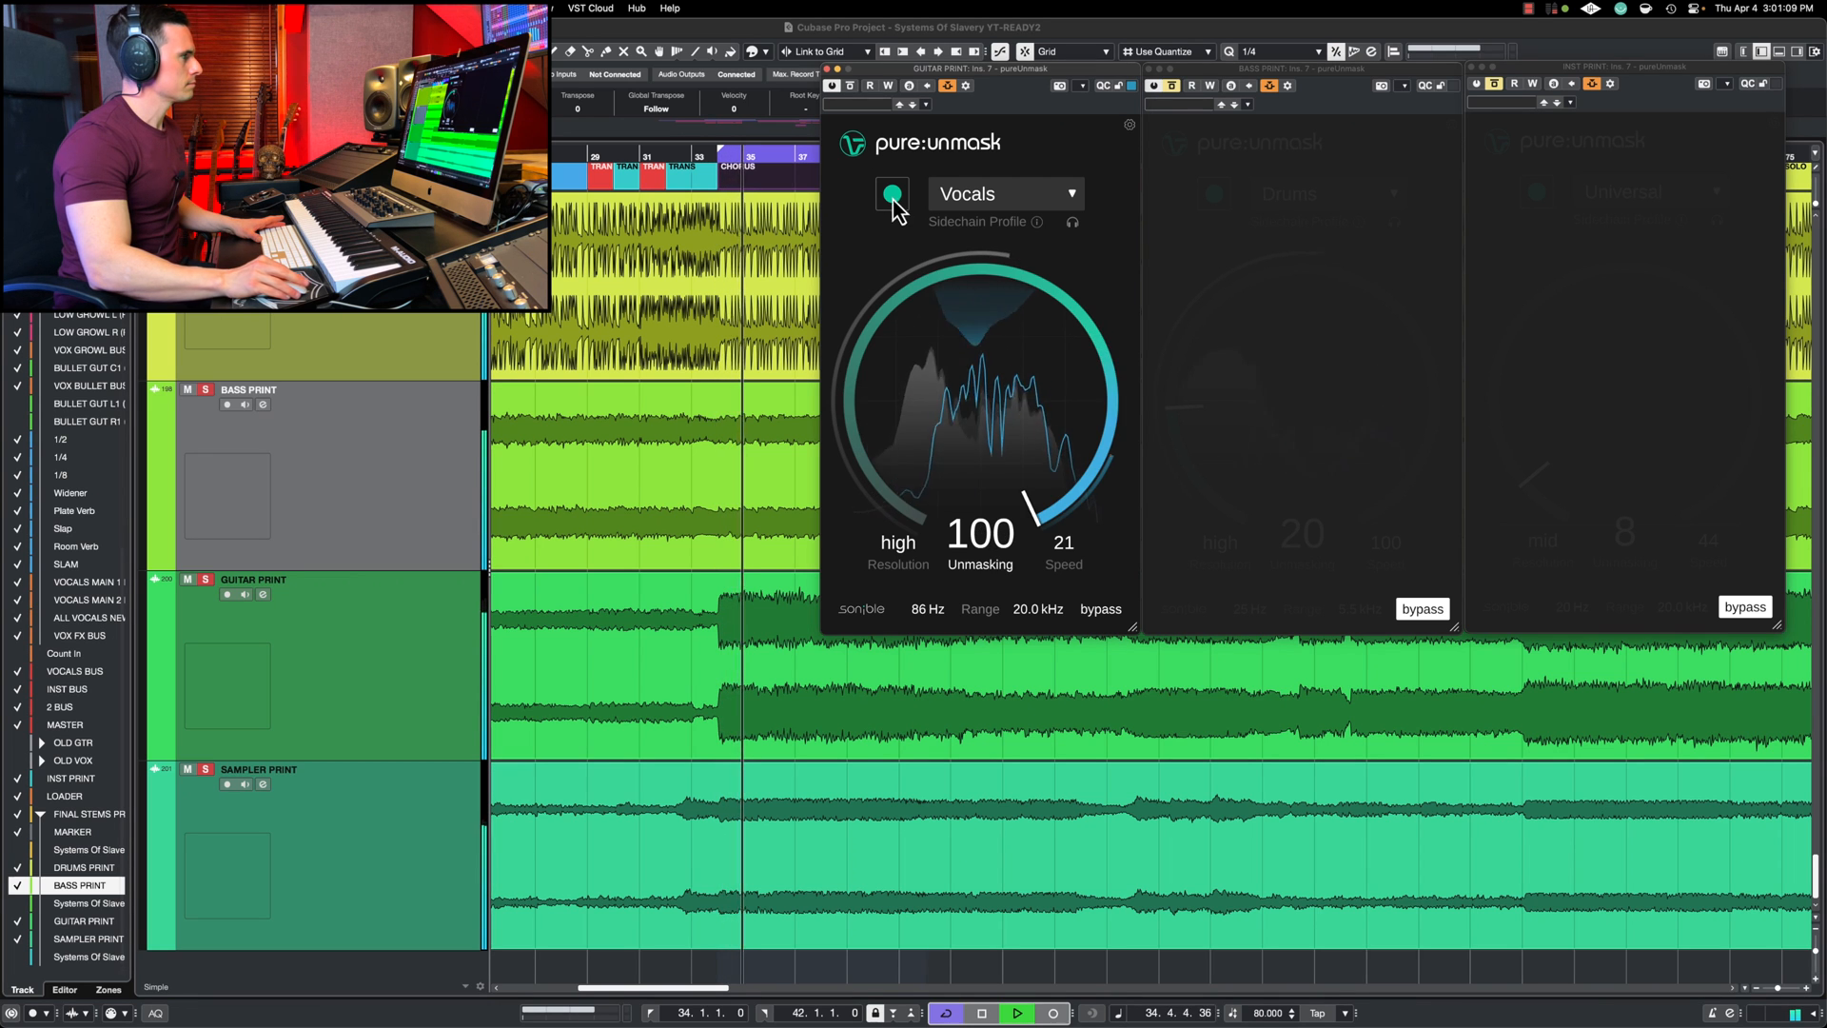
drag(1095, 340, 1075, 101)
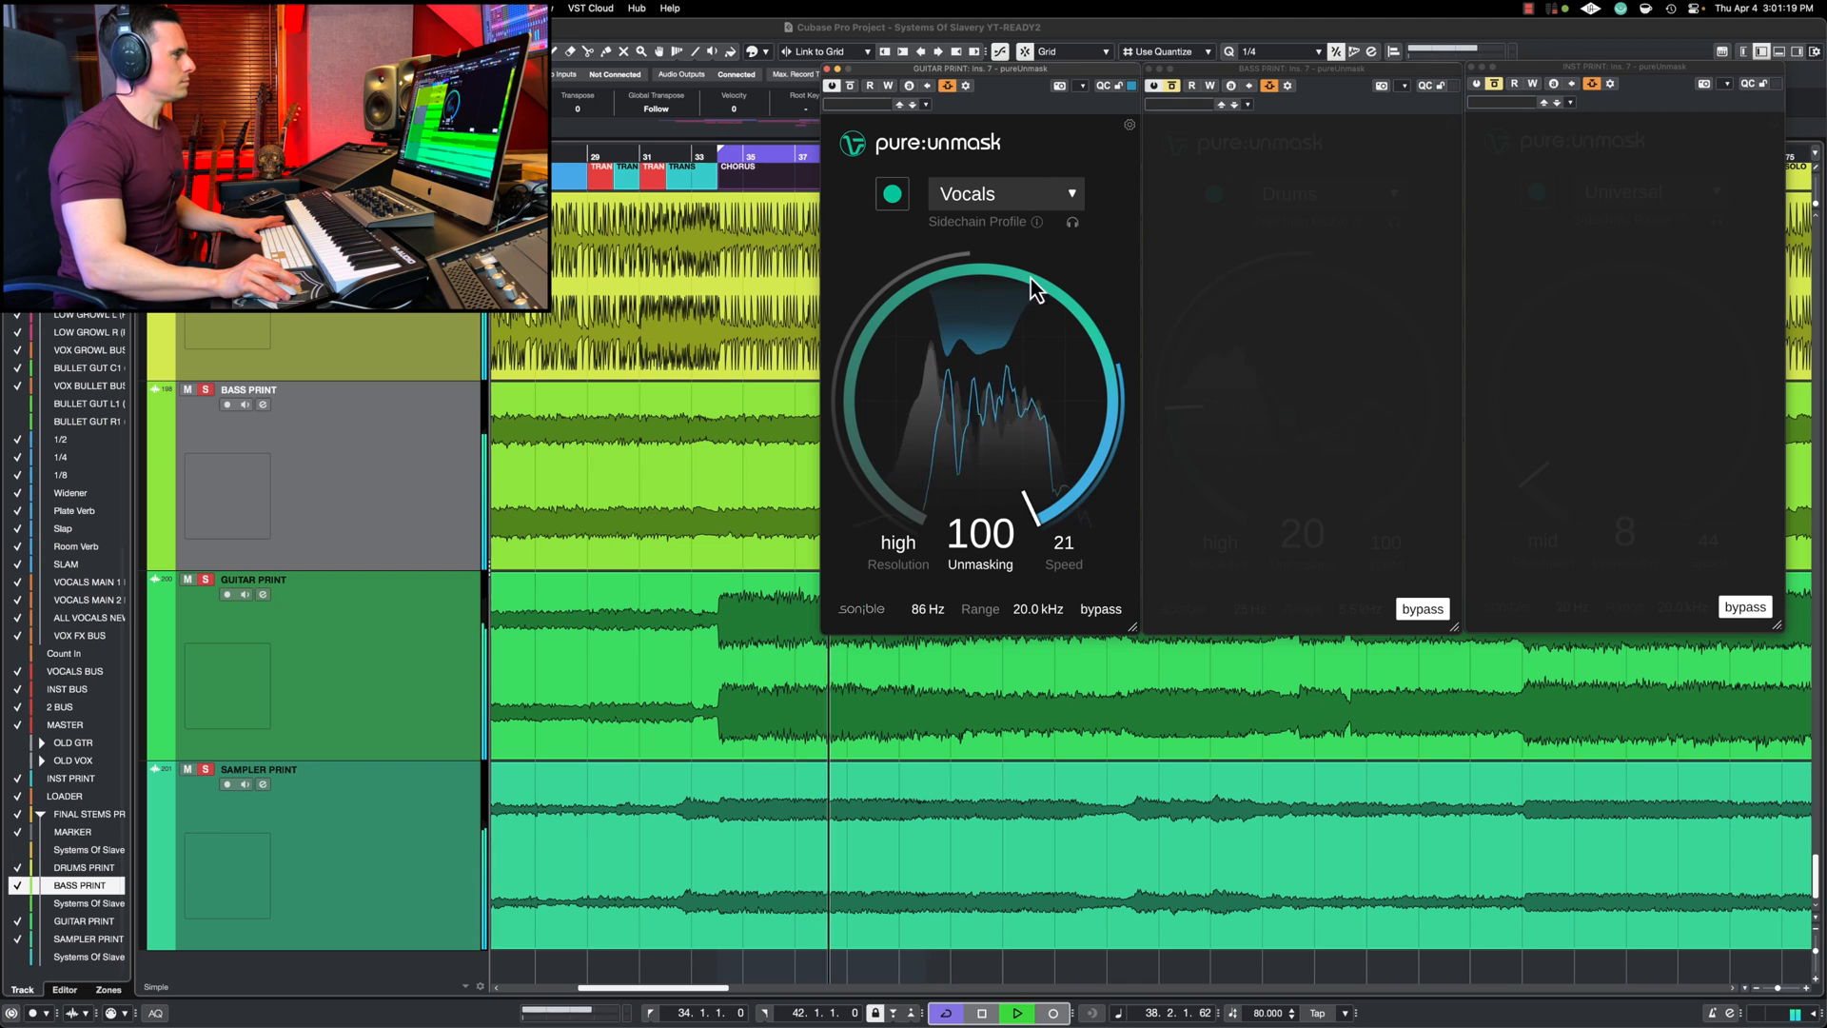
drag(1032, 286, 916, 374)
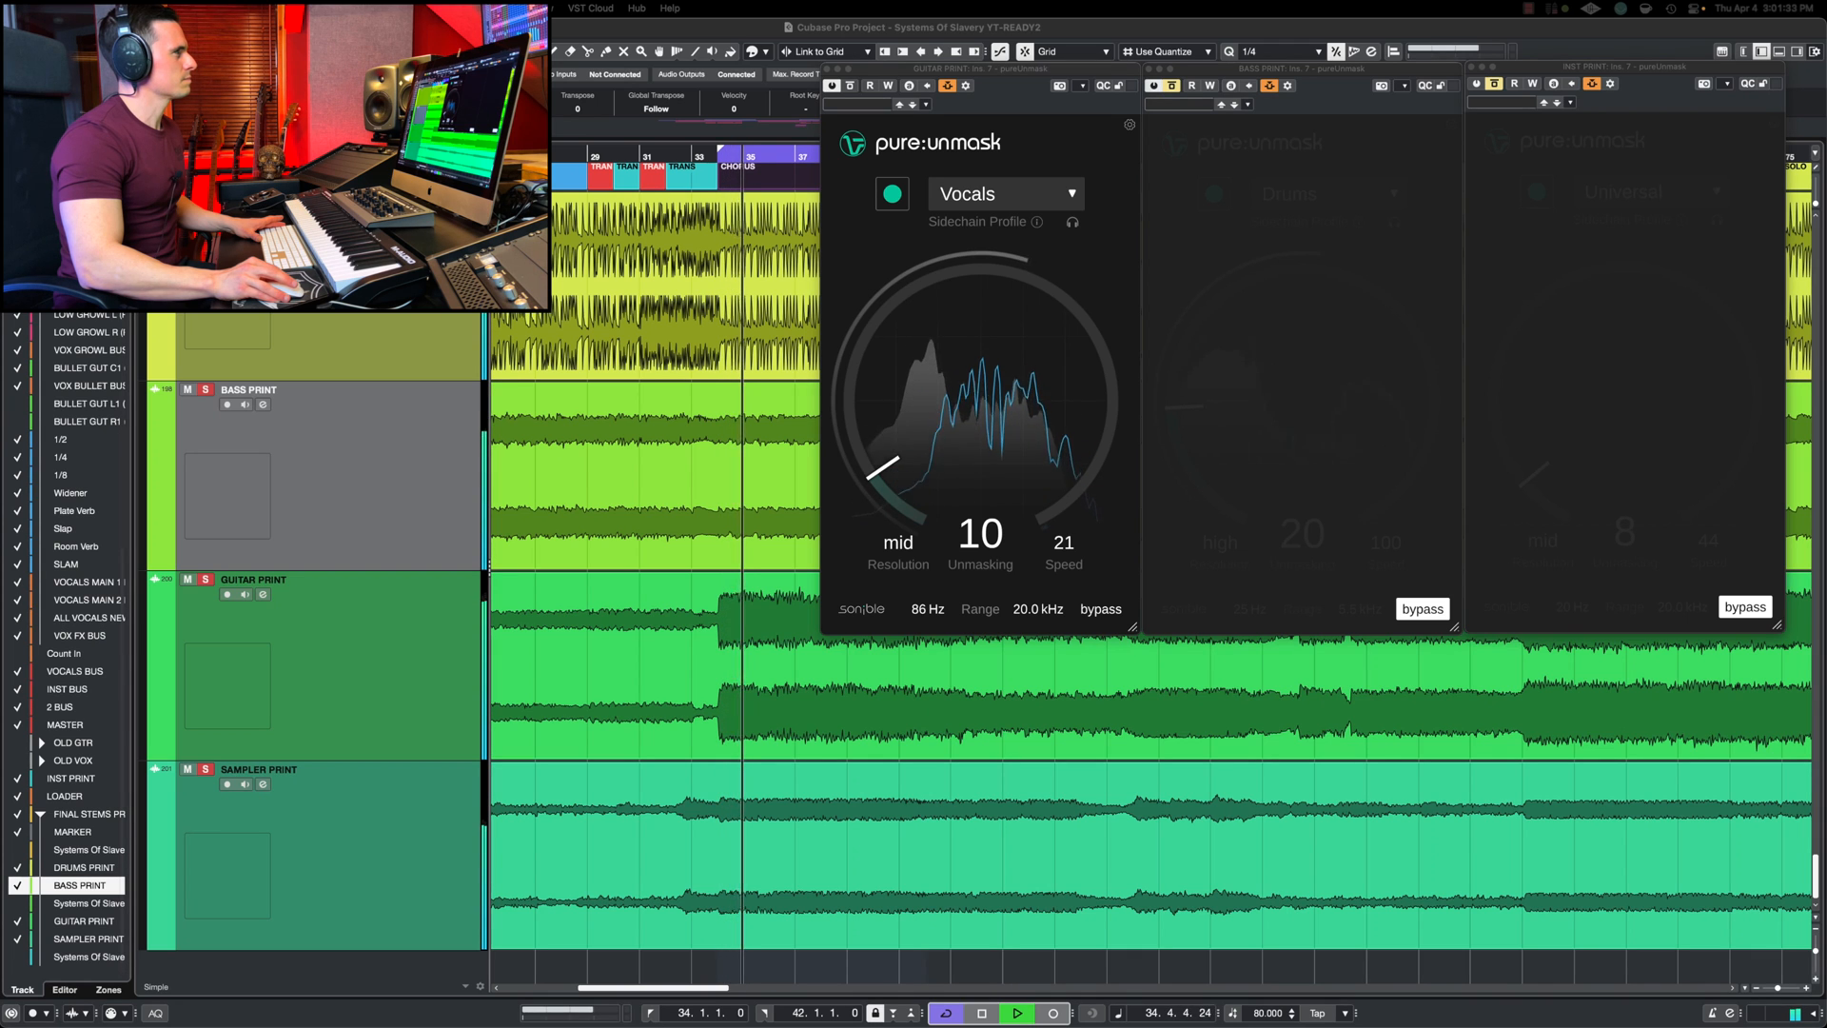
drag(890, 488, 876, 481)
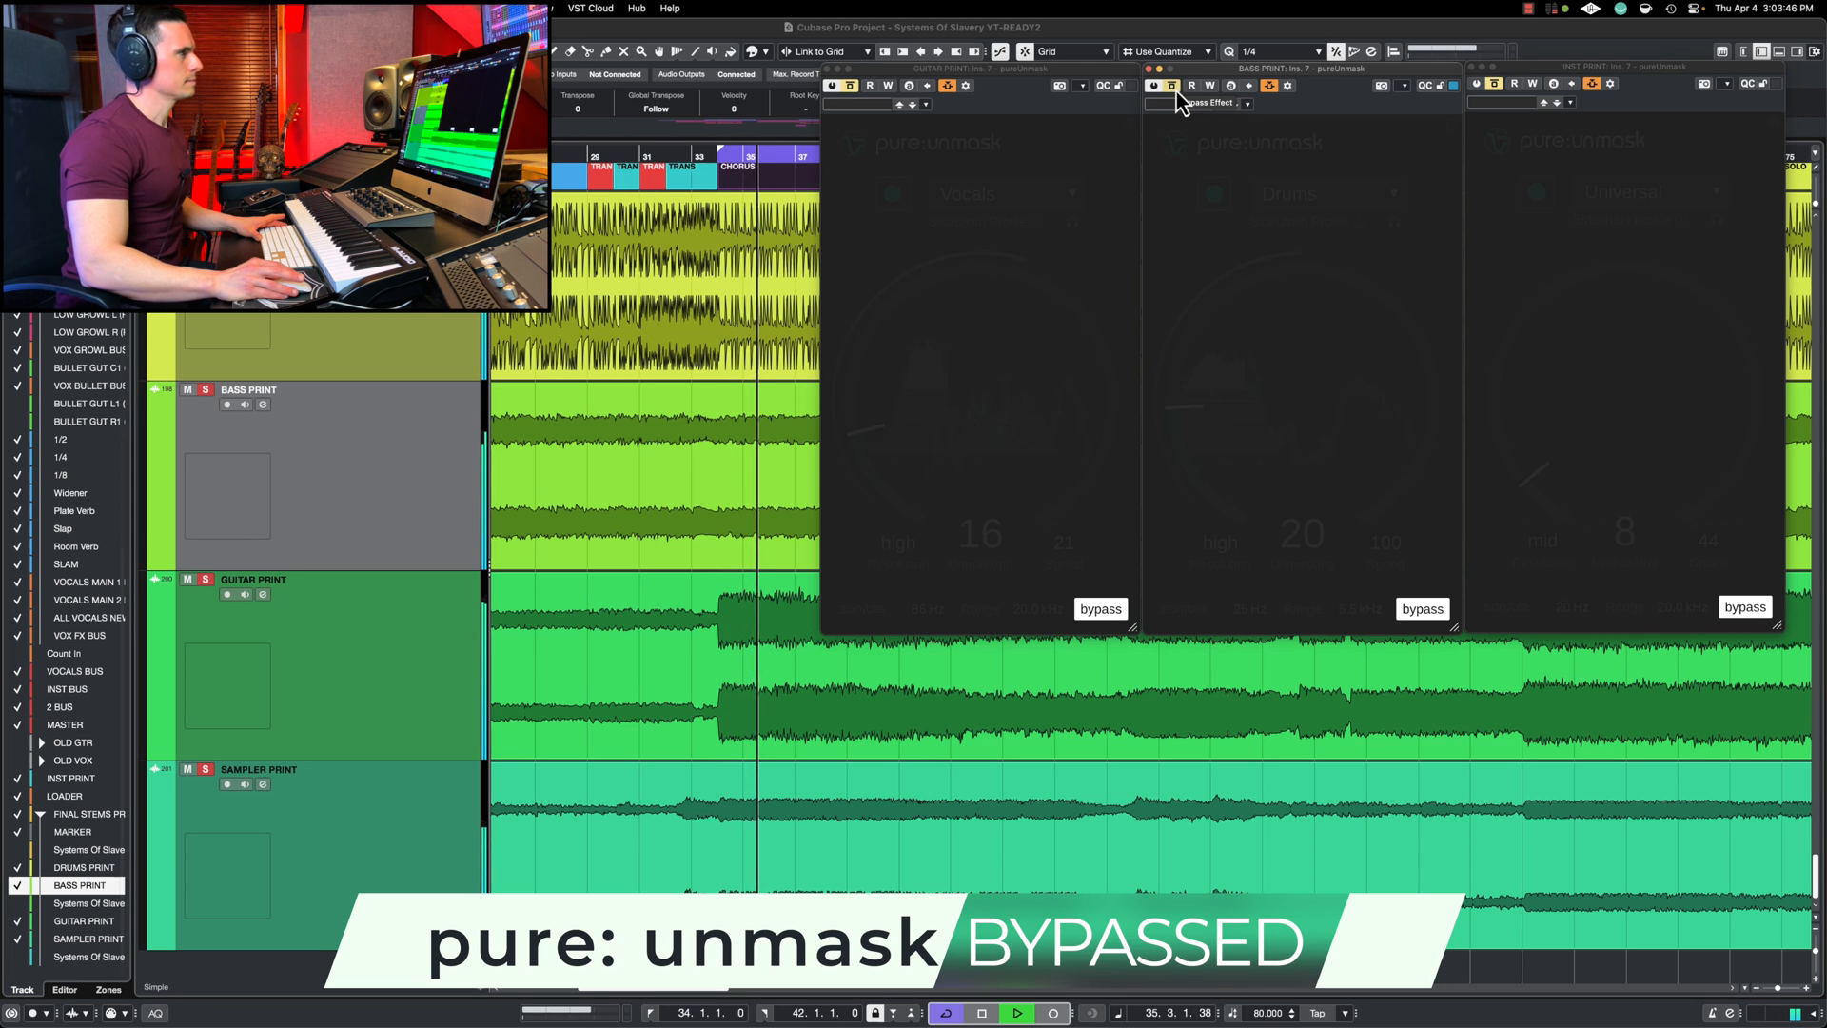
Step: Activate pure:unmask on the bass, raise its unmasking to 100 and compare the sound with the plugin bypassed
click(1177, 90)
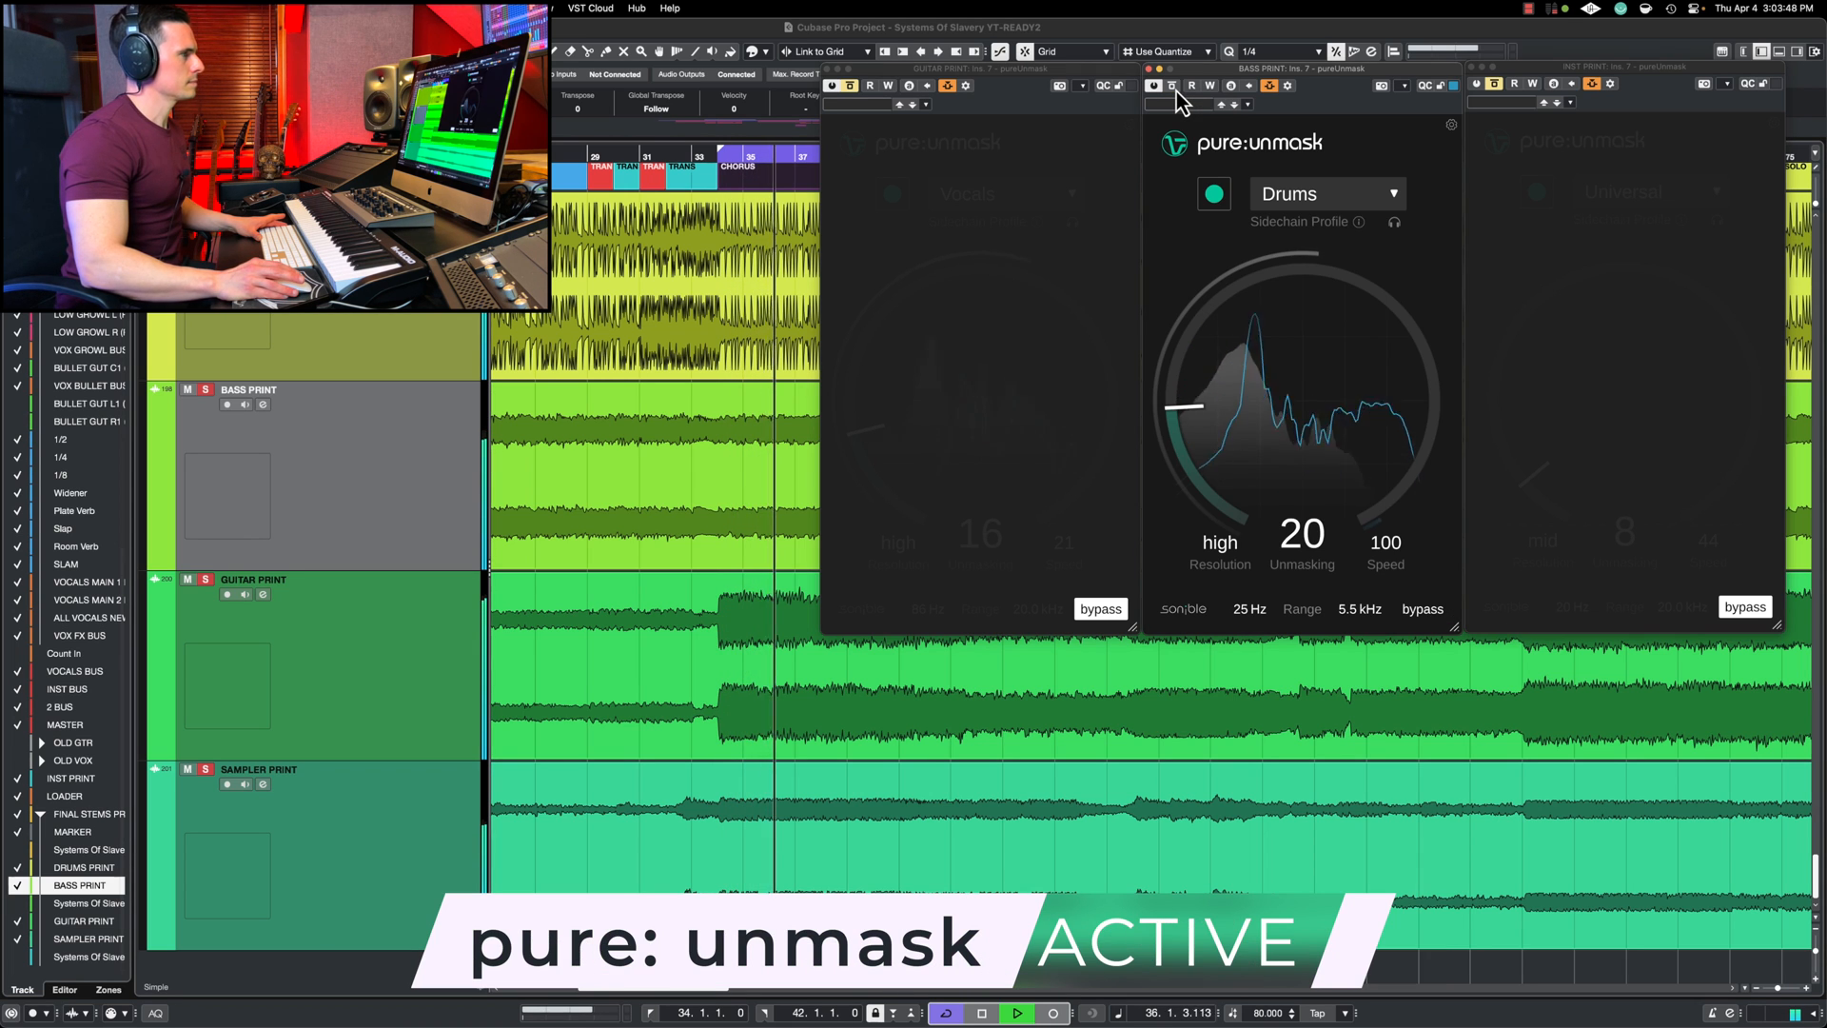
drag(1187, 407, 1196, 257)
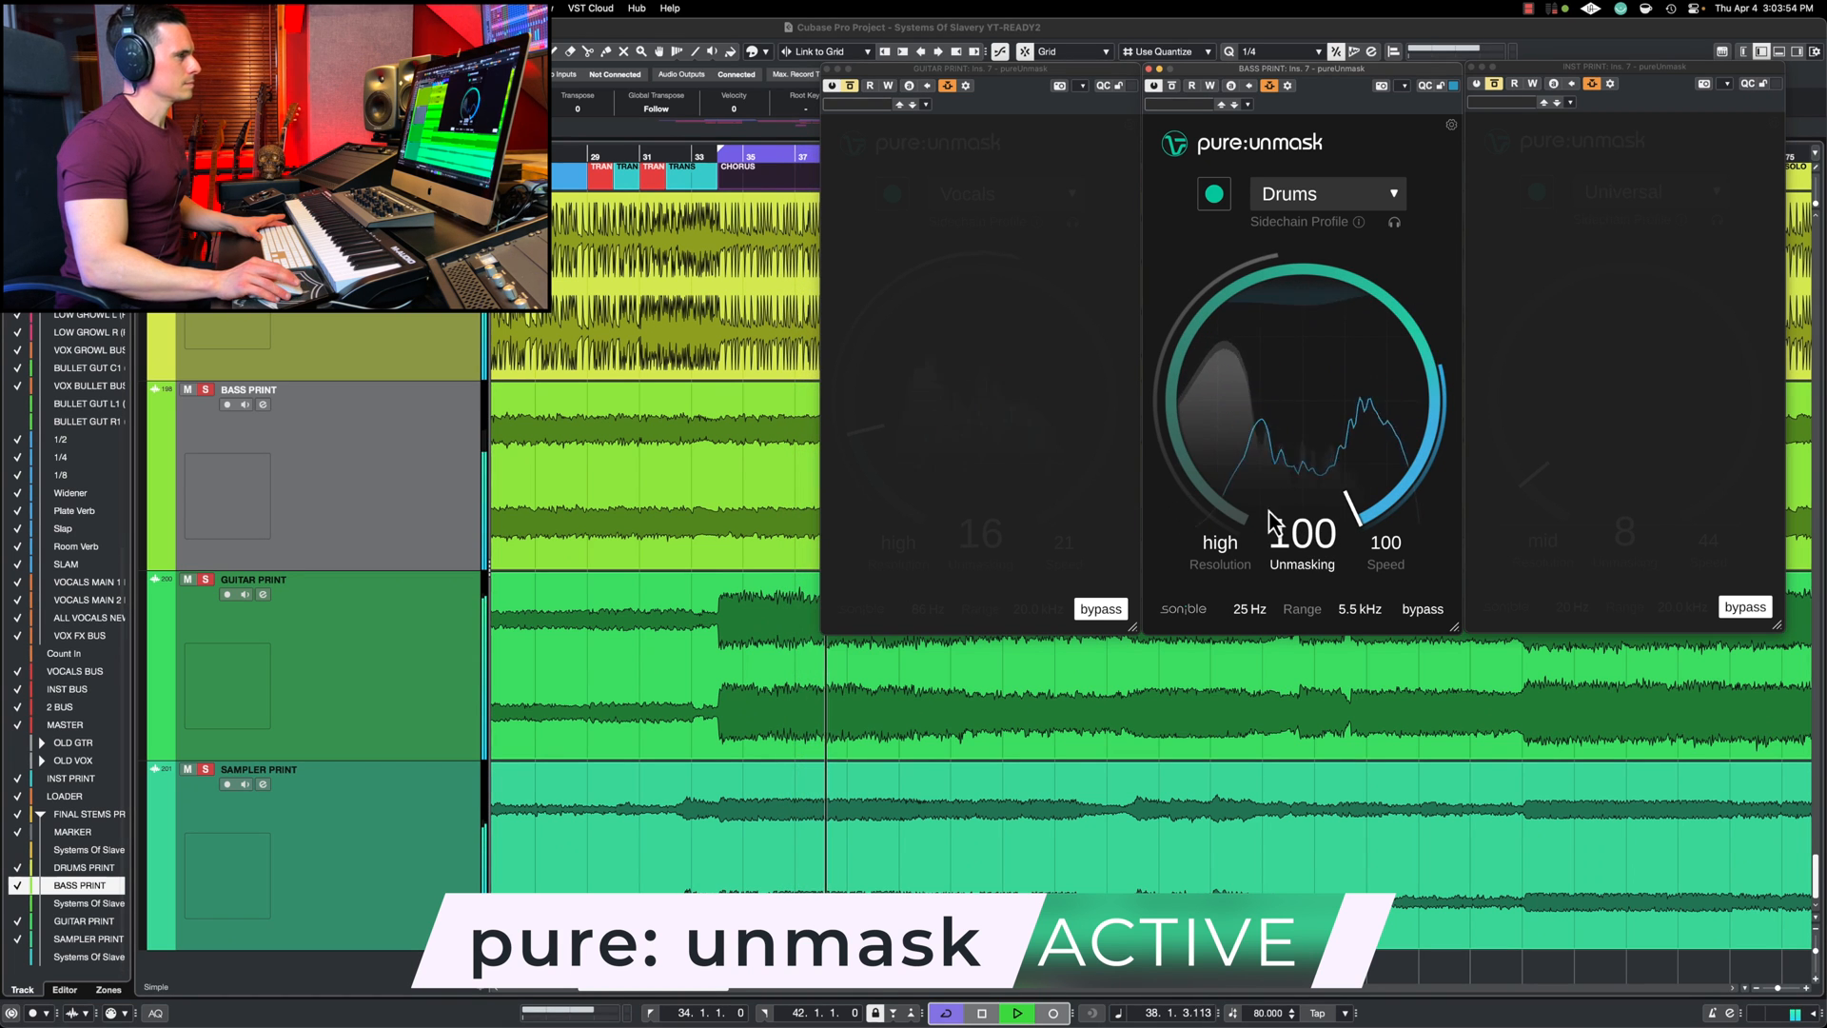
click(1172, 86)
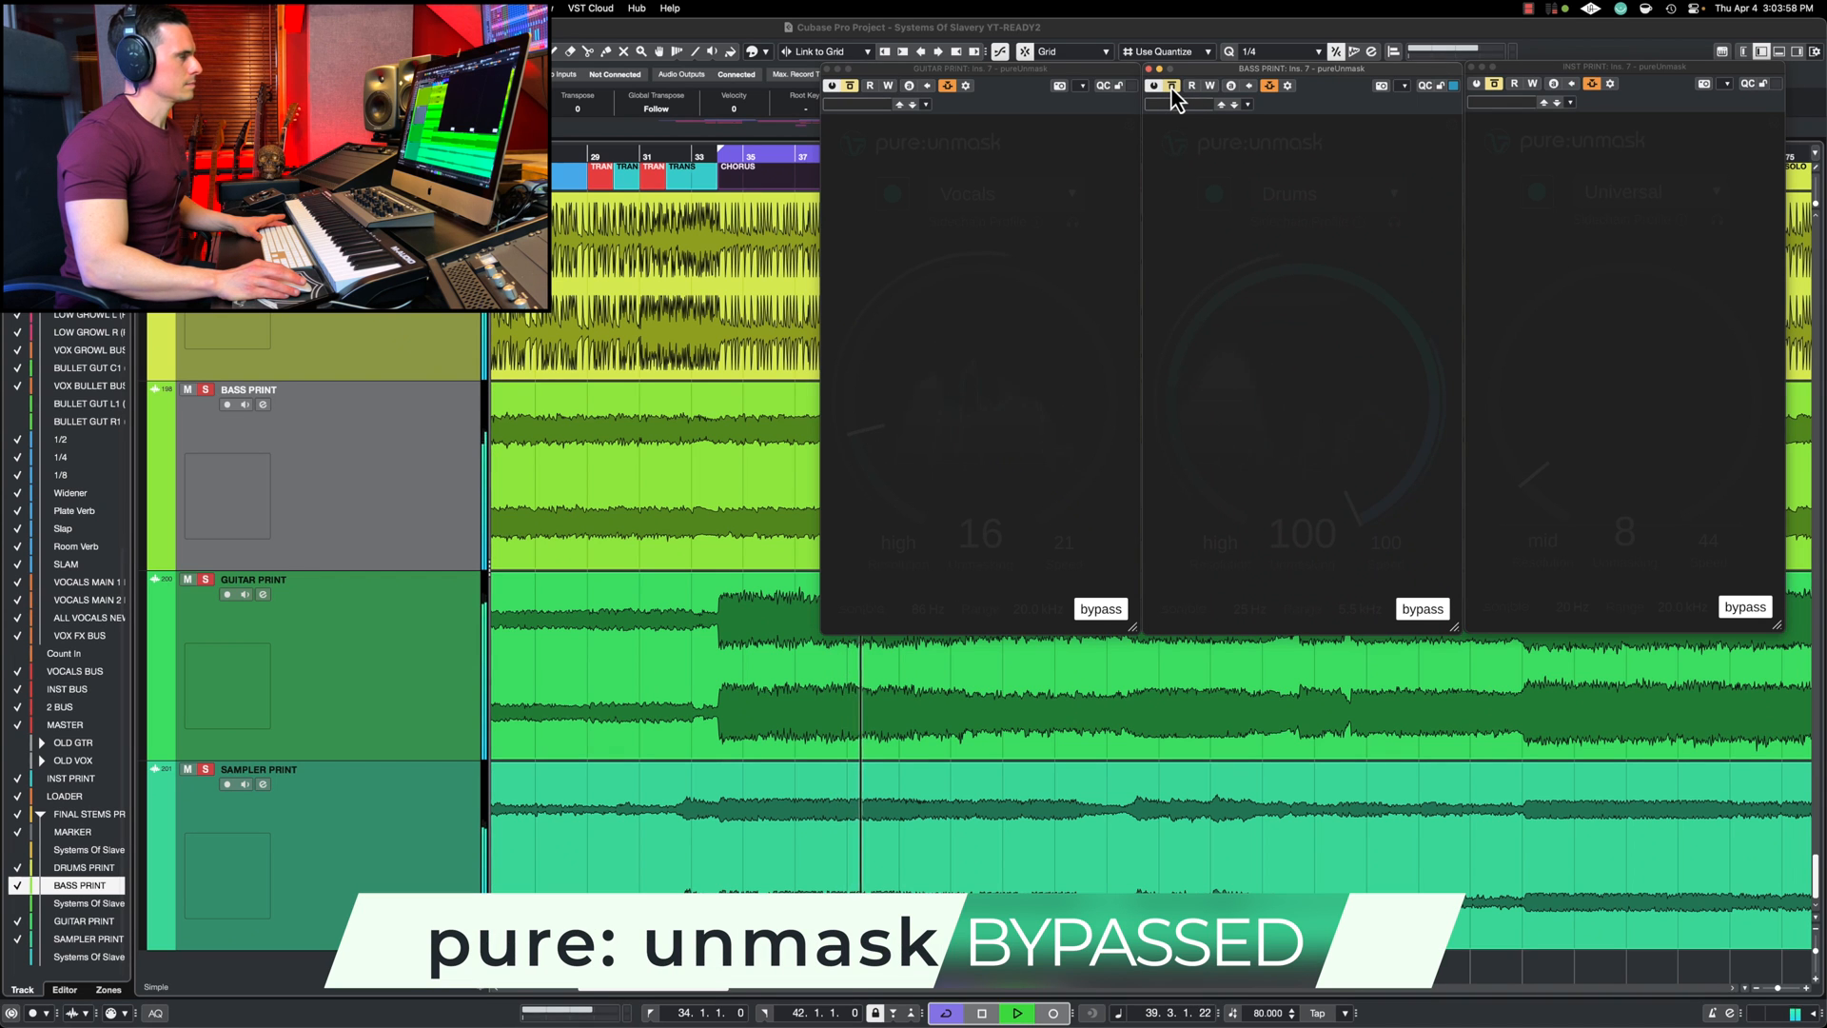
click(1173, 87)
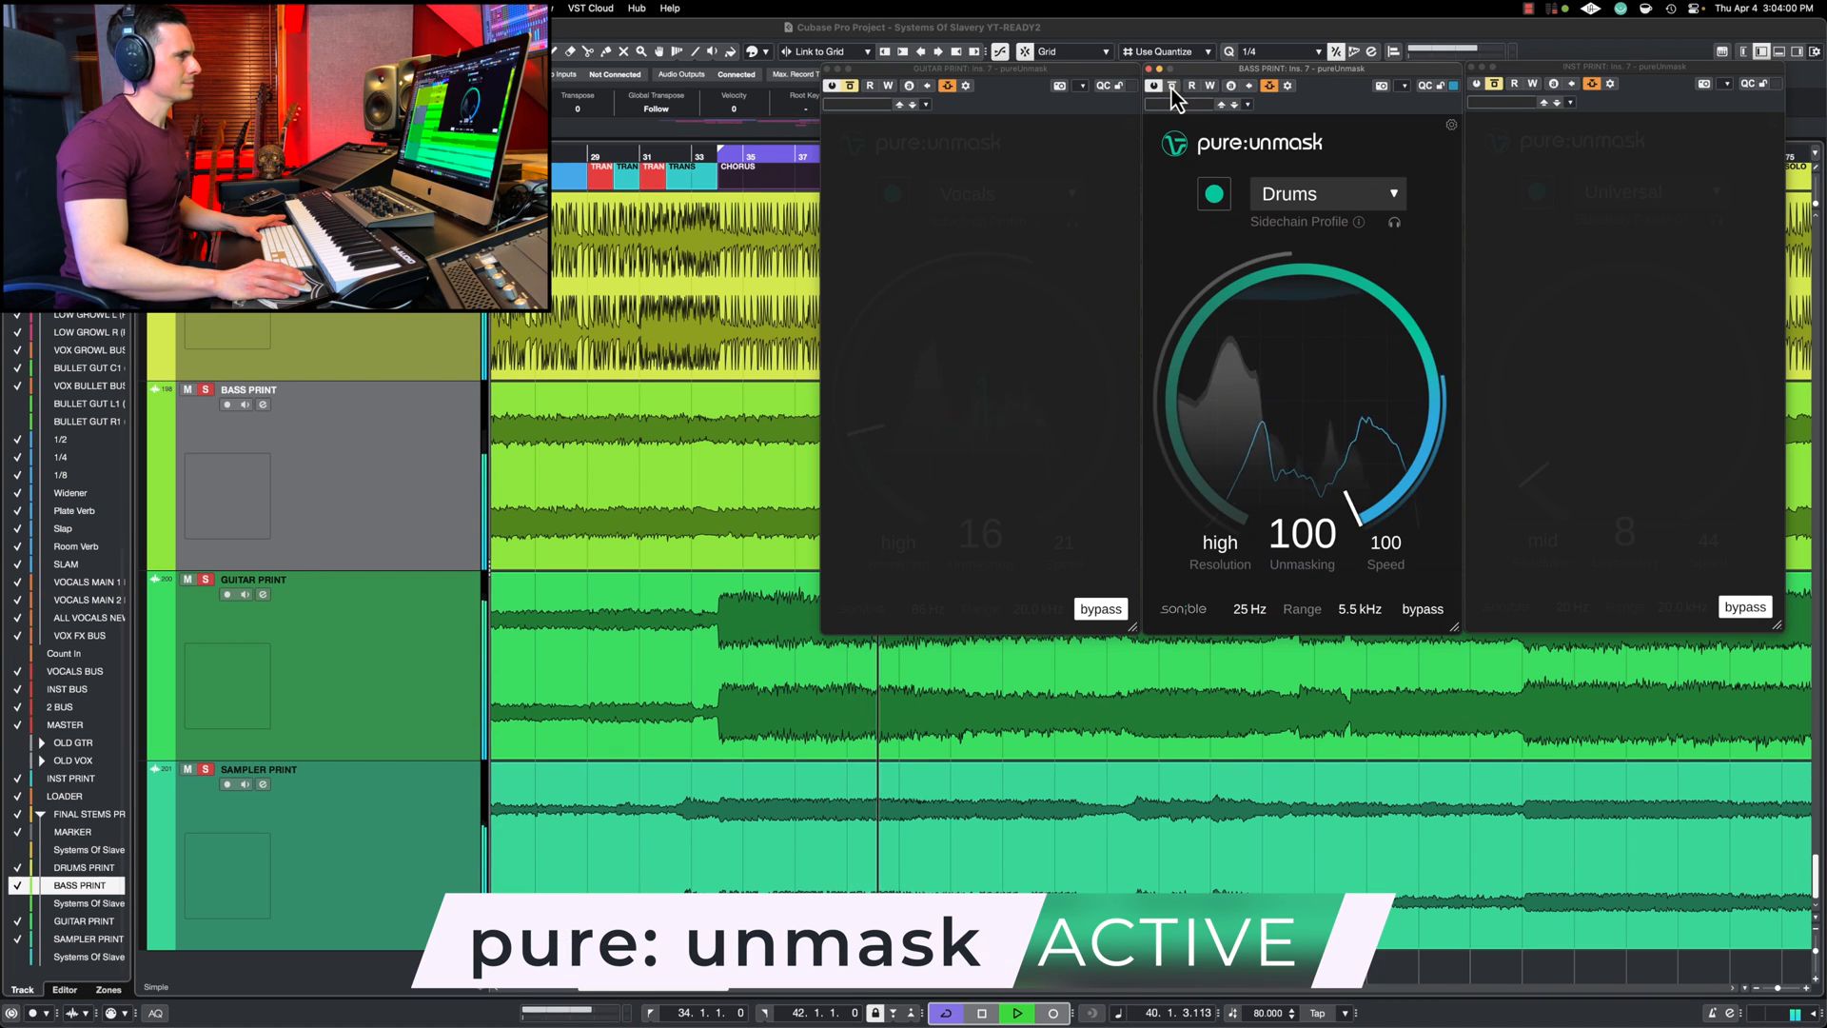
Step: Lower the bass unmasking to 15 and compare the bass with the plugin bypassed and active
drag(1299, 459, 1288, 608)
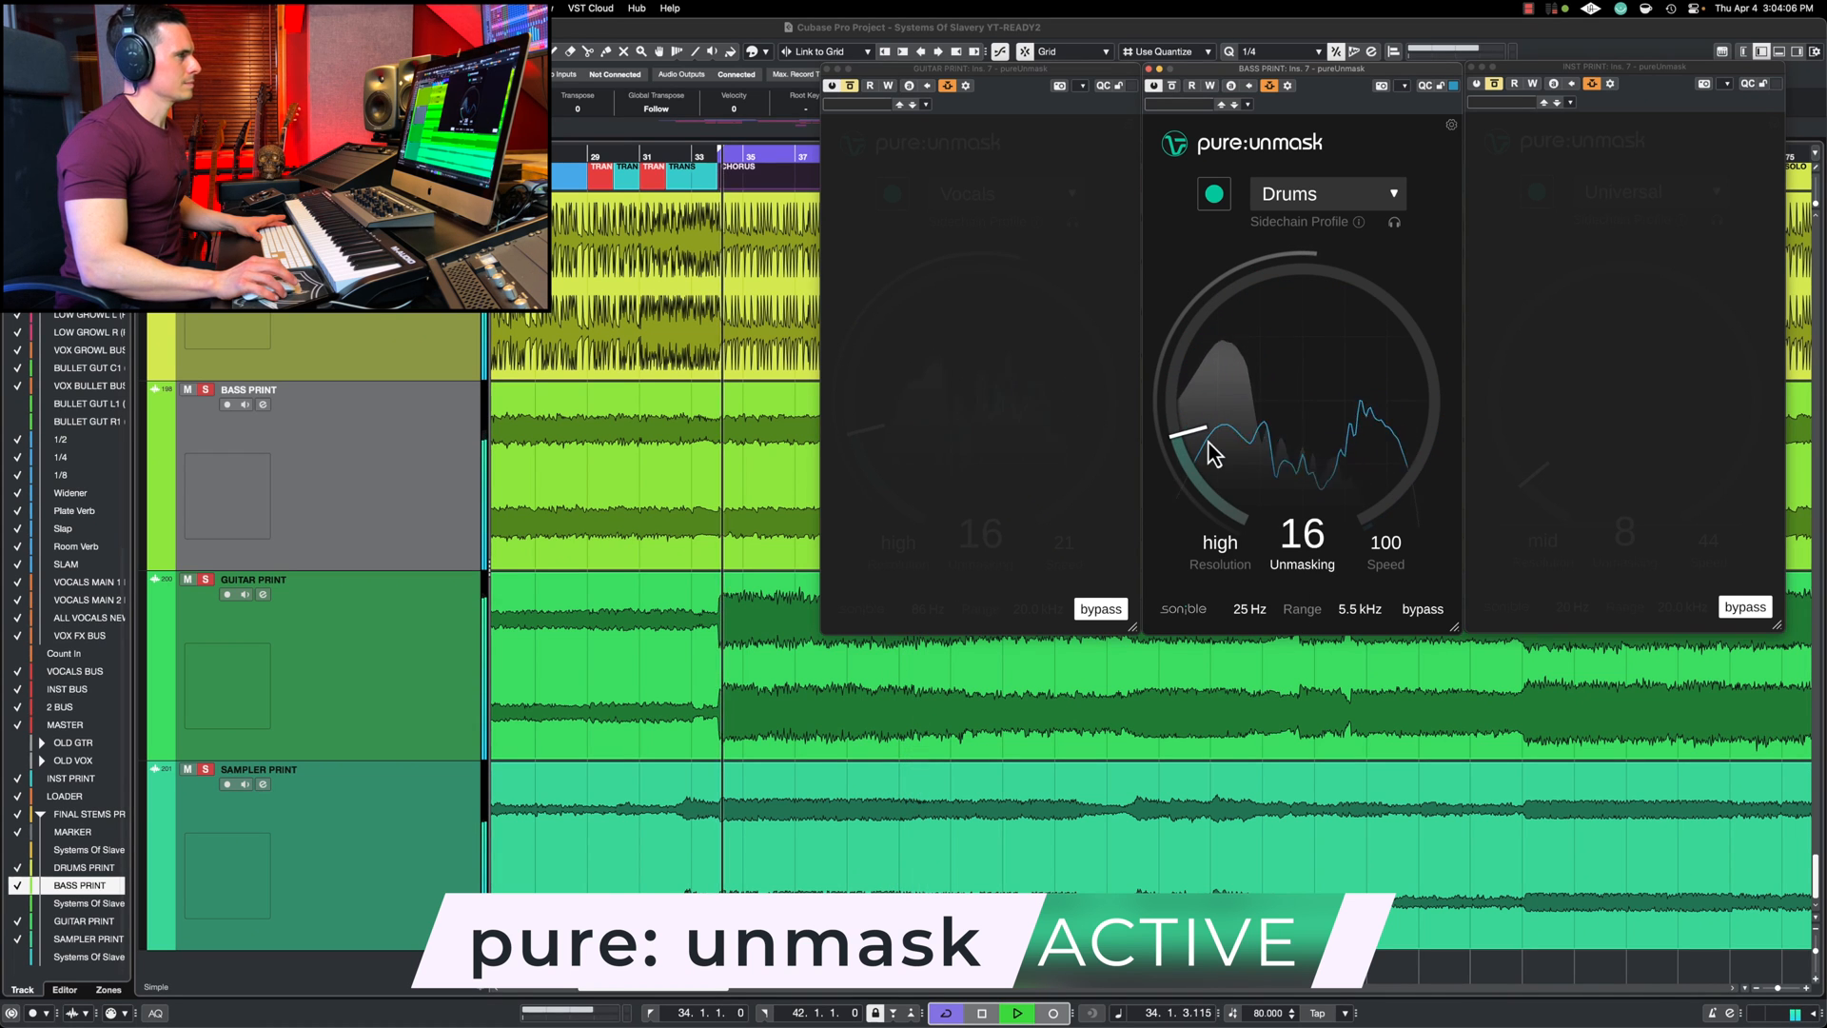
drag(1209, 442, 1206, 445)
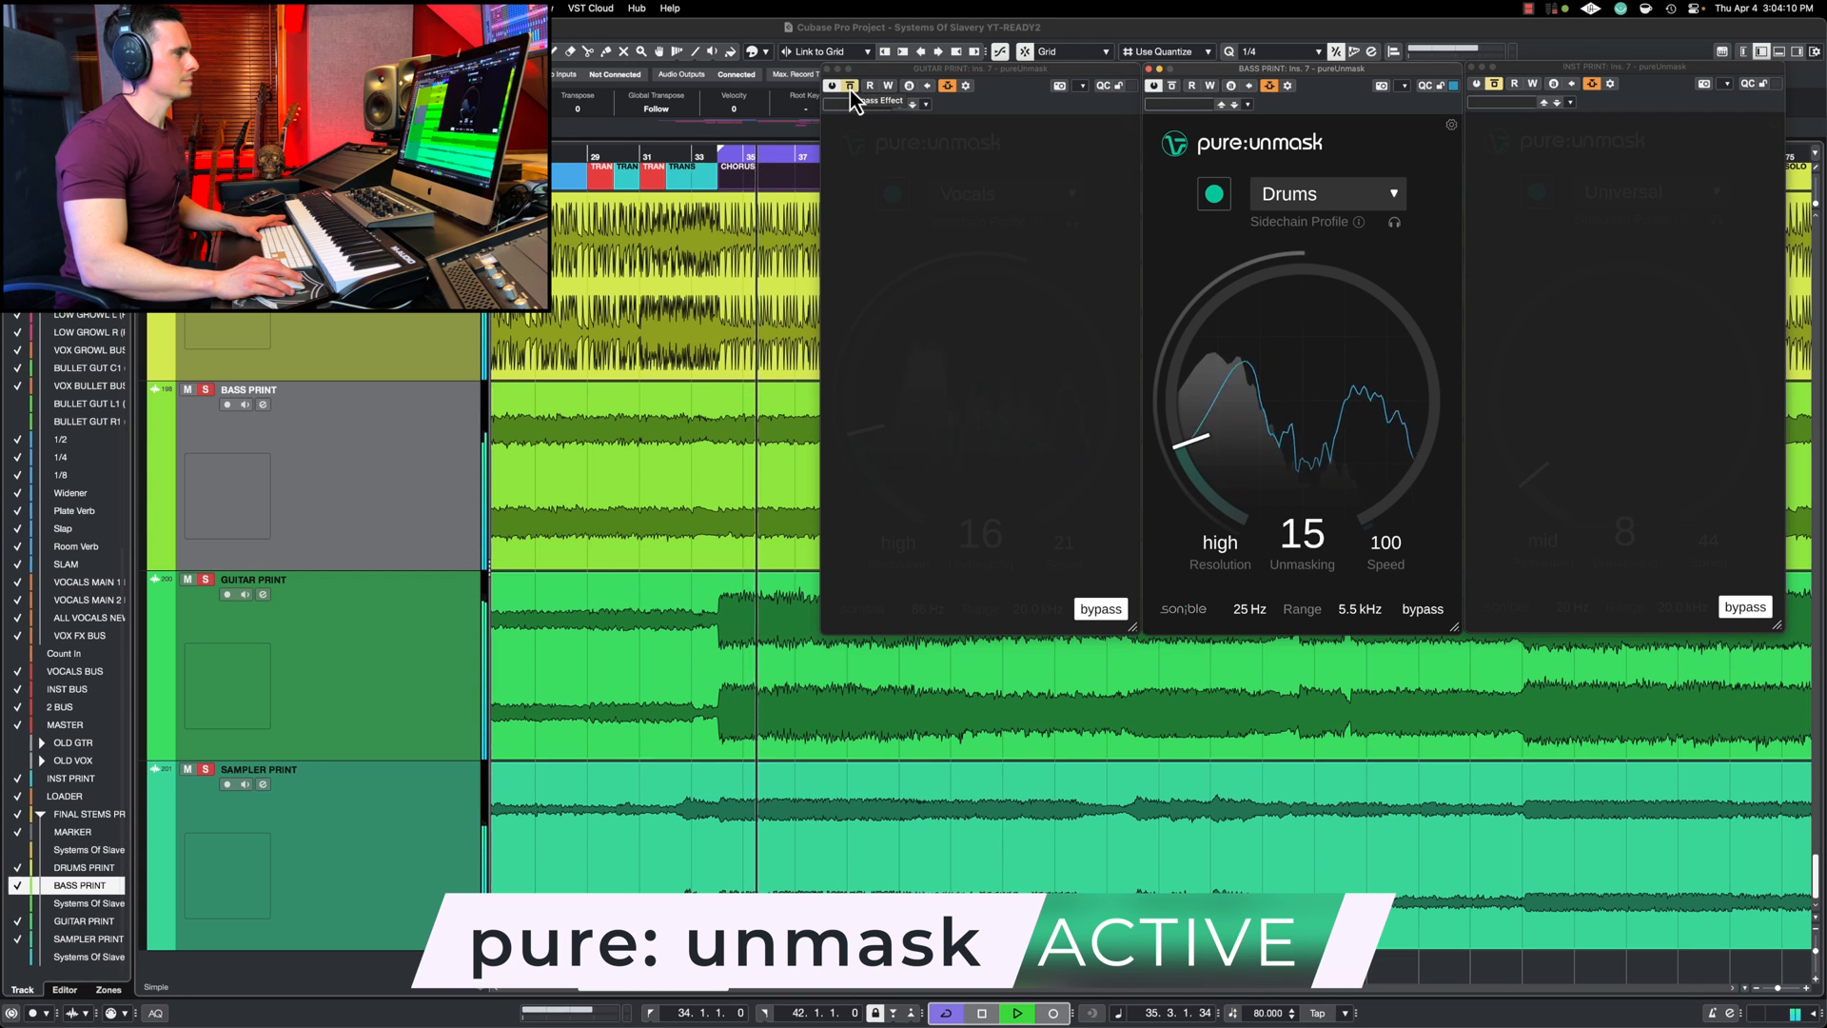
click(1172, 86)
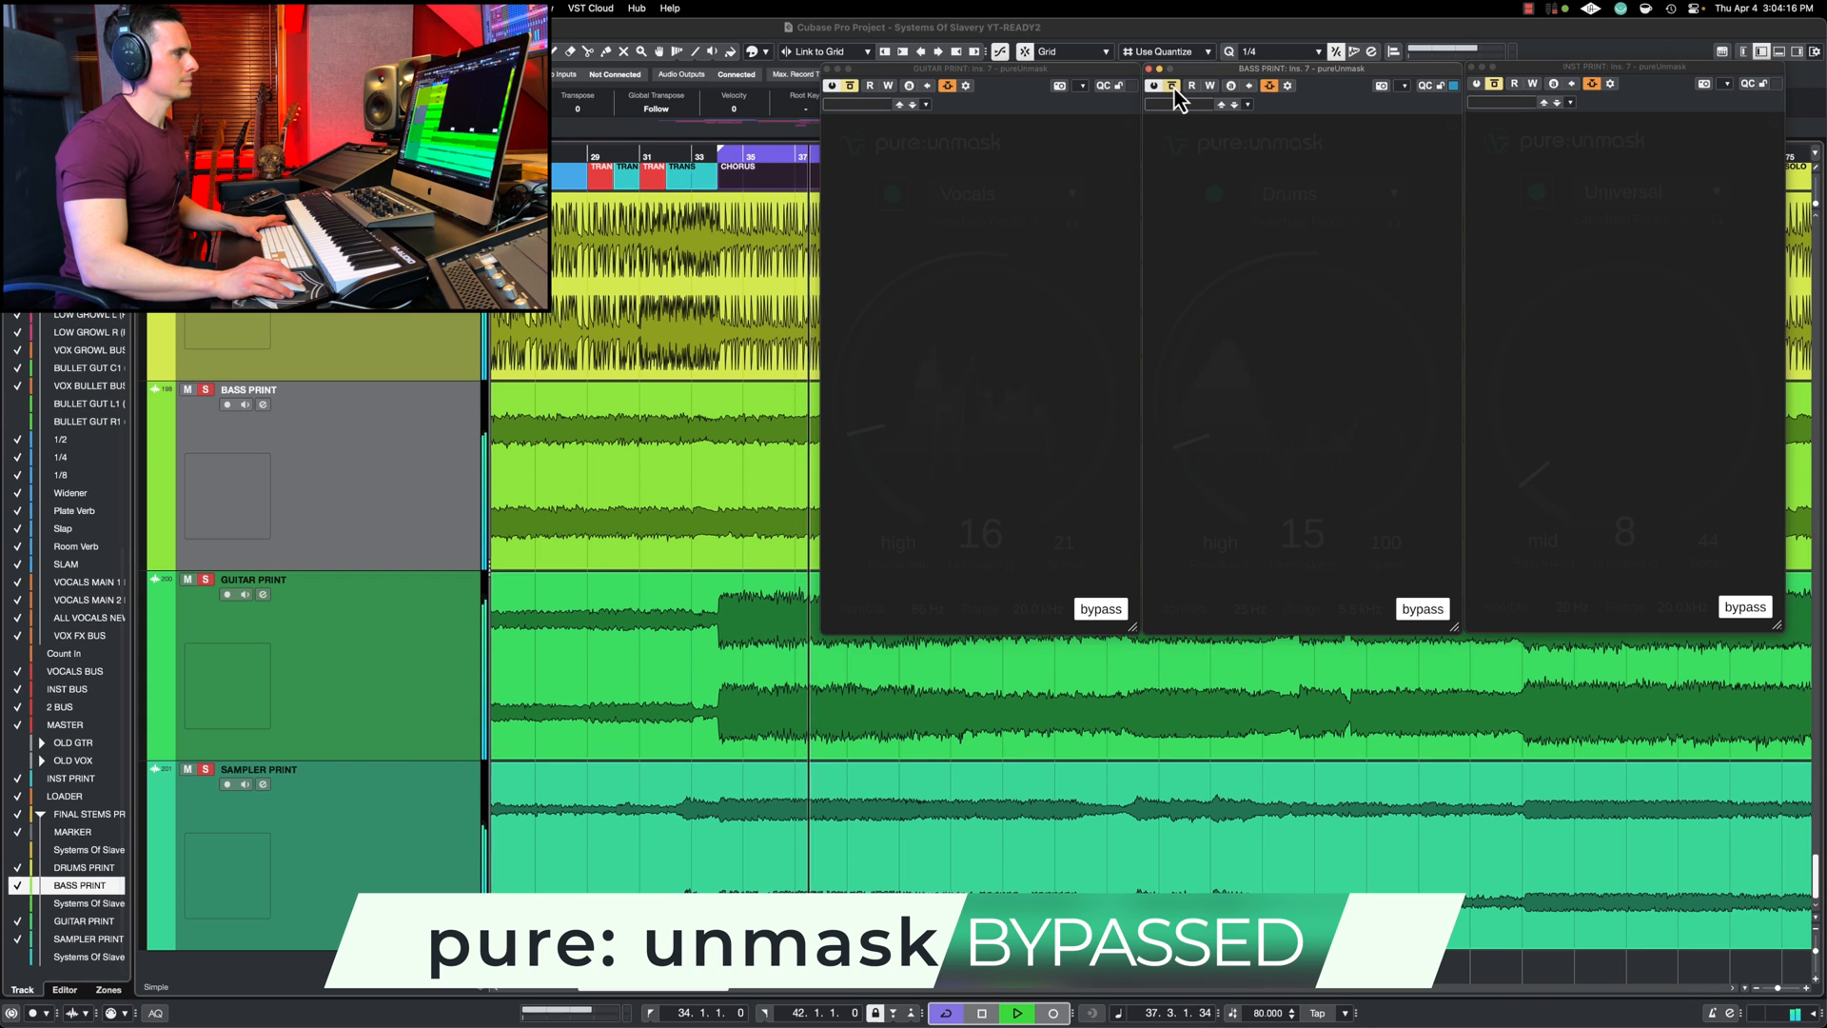
click(1173, 86)
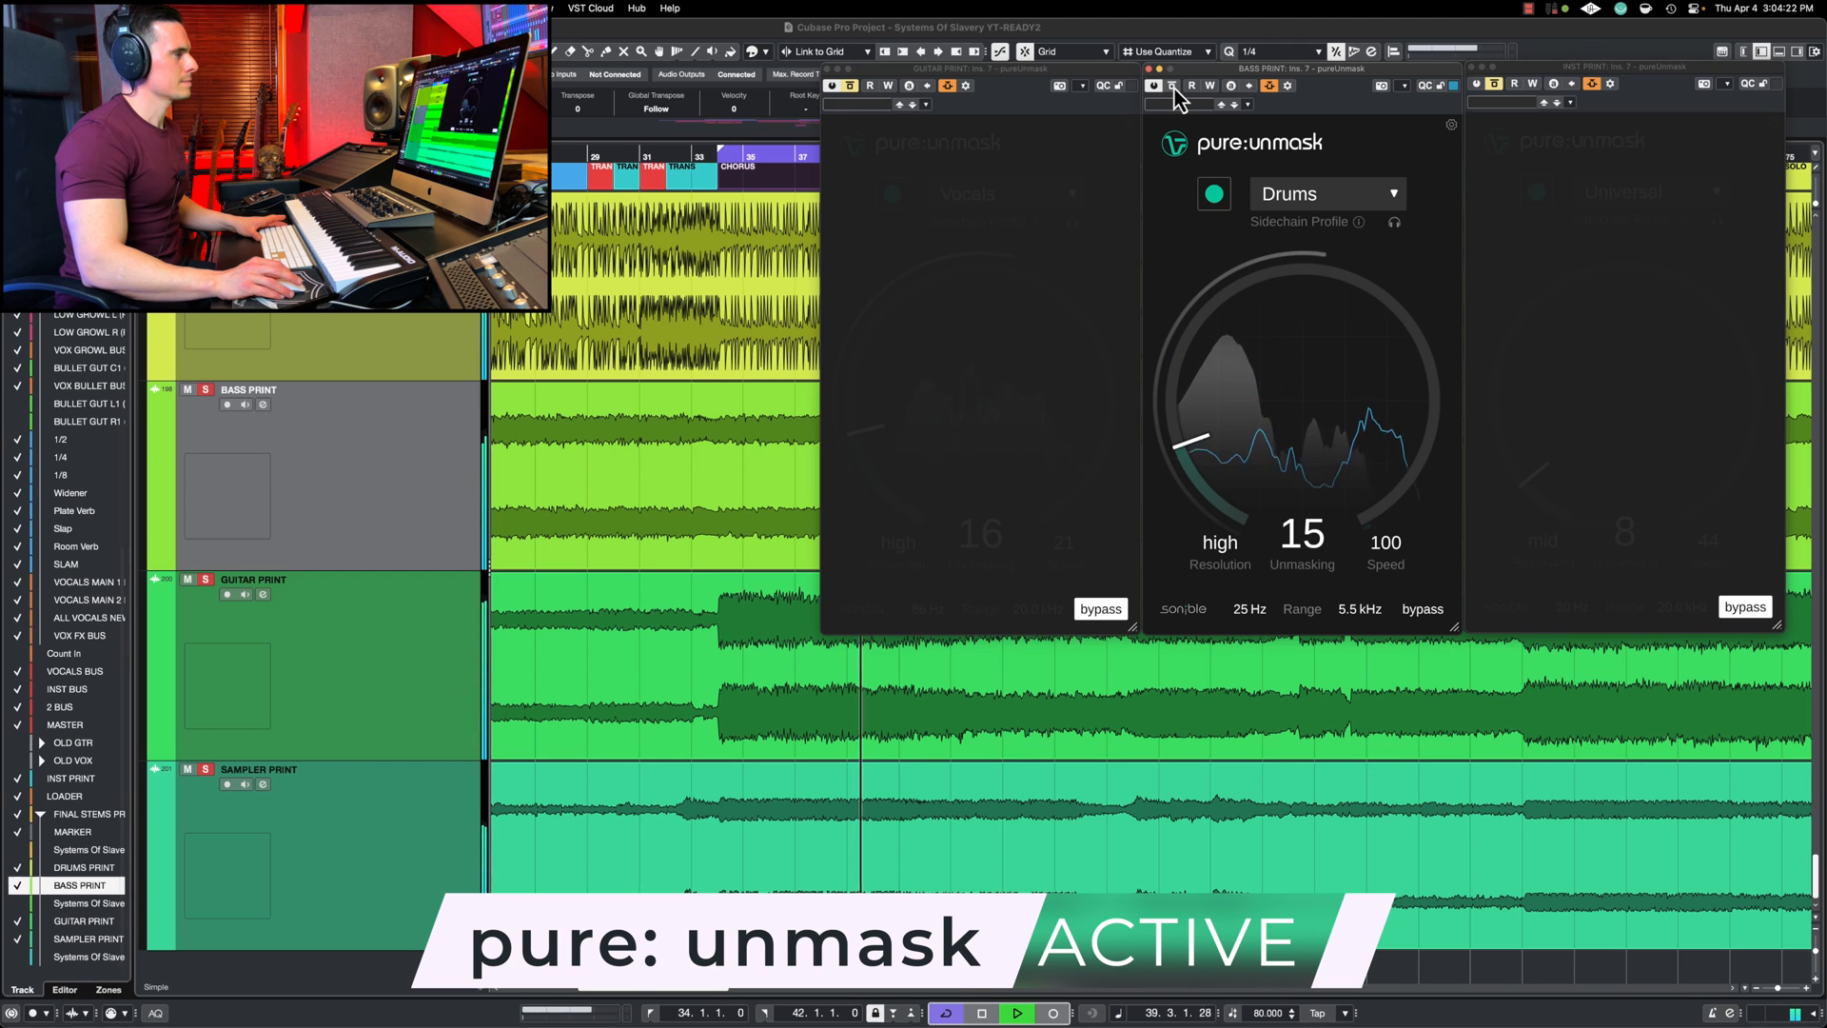
click(1174, 86)
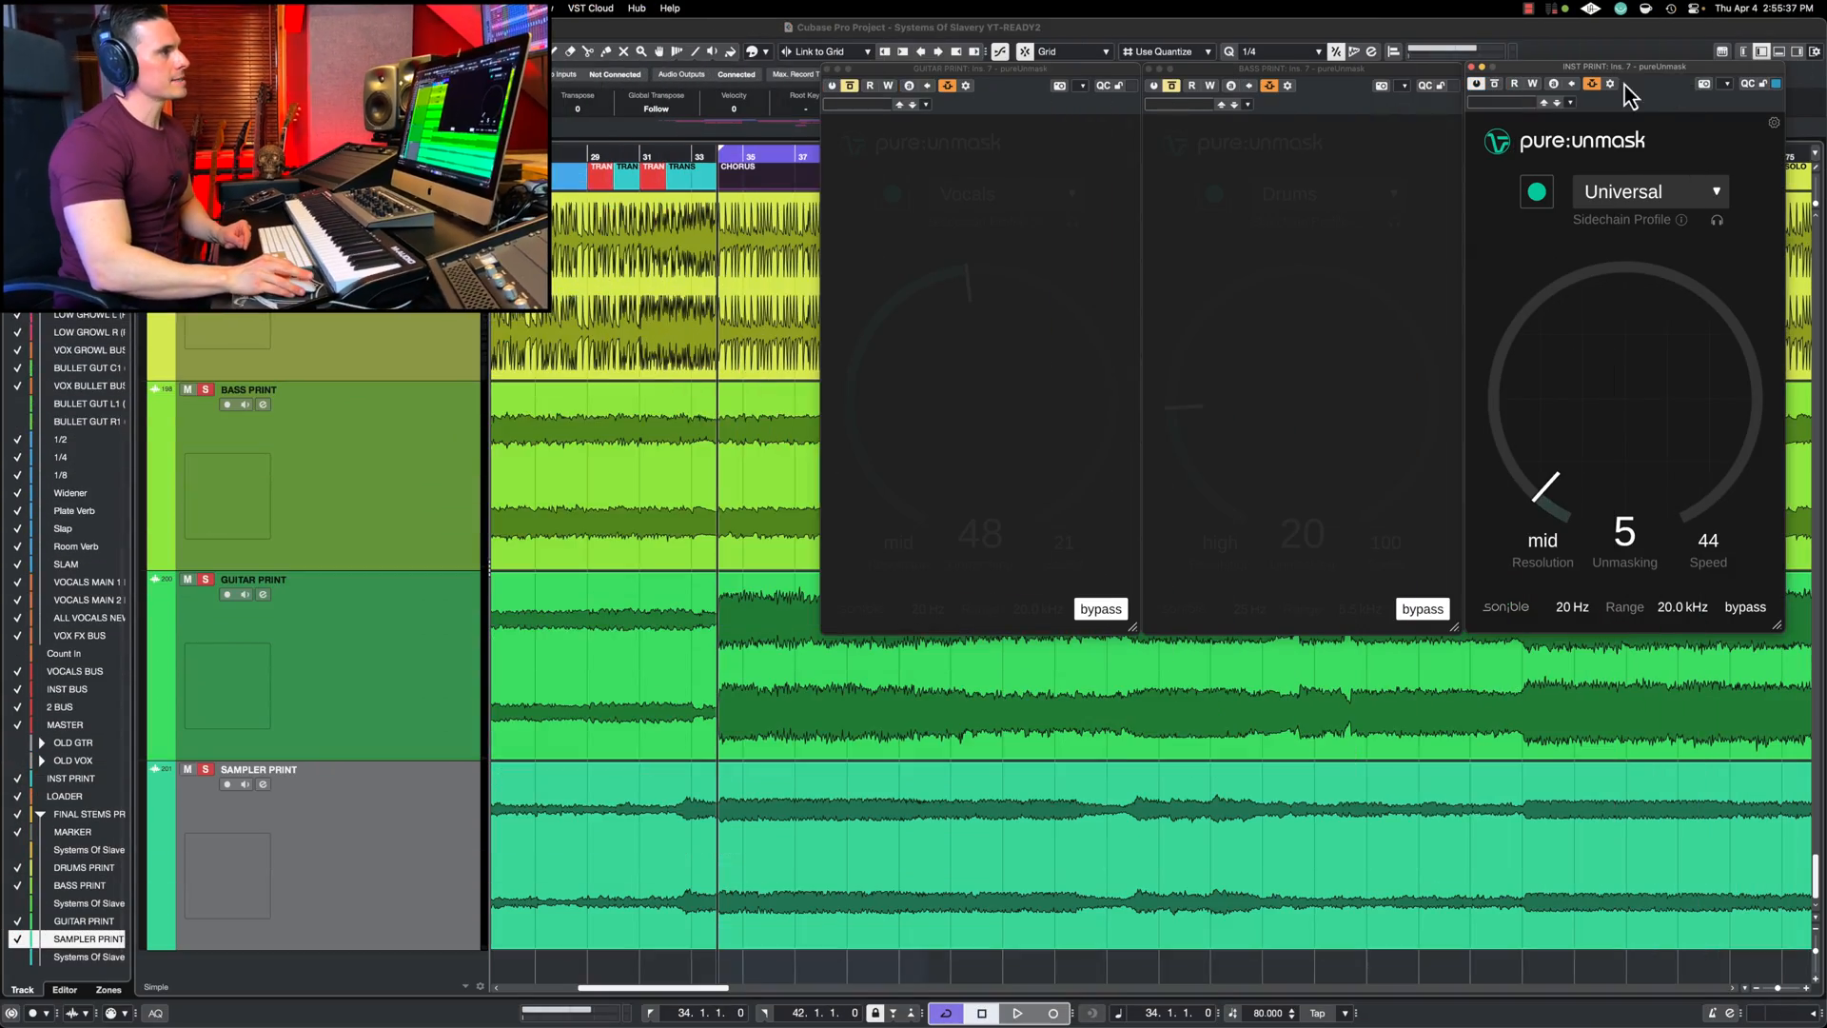
Step: Check the side-chain source of the INST PRINT pure:unmask and play the mix with the plugin bypassed and active
click(1614, 86)
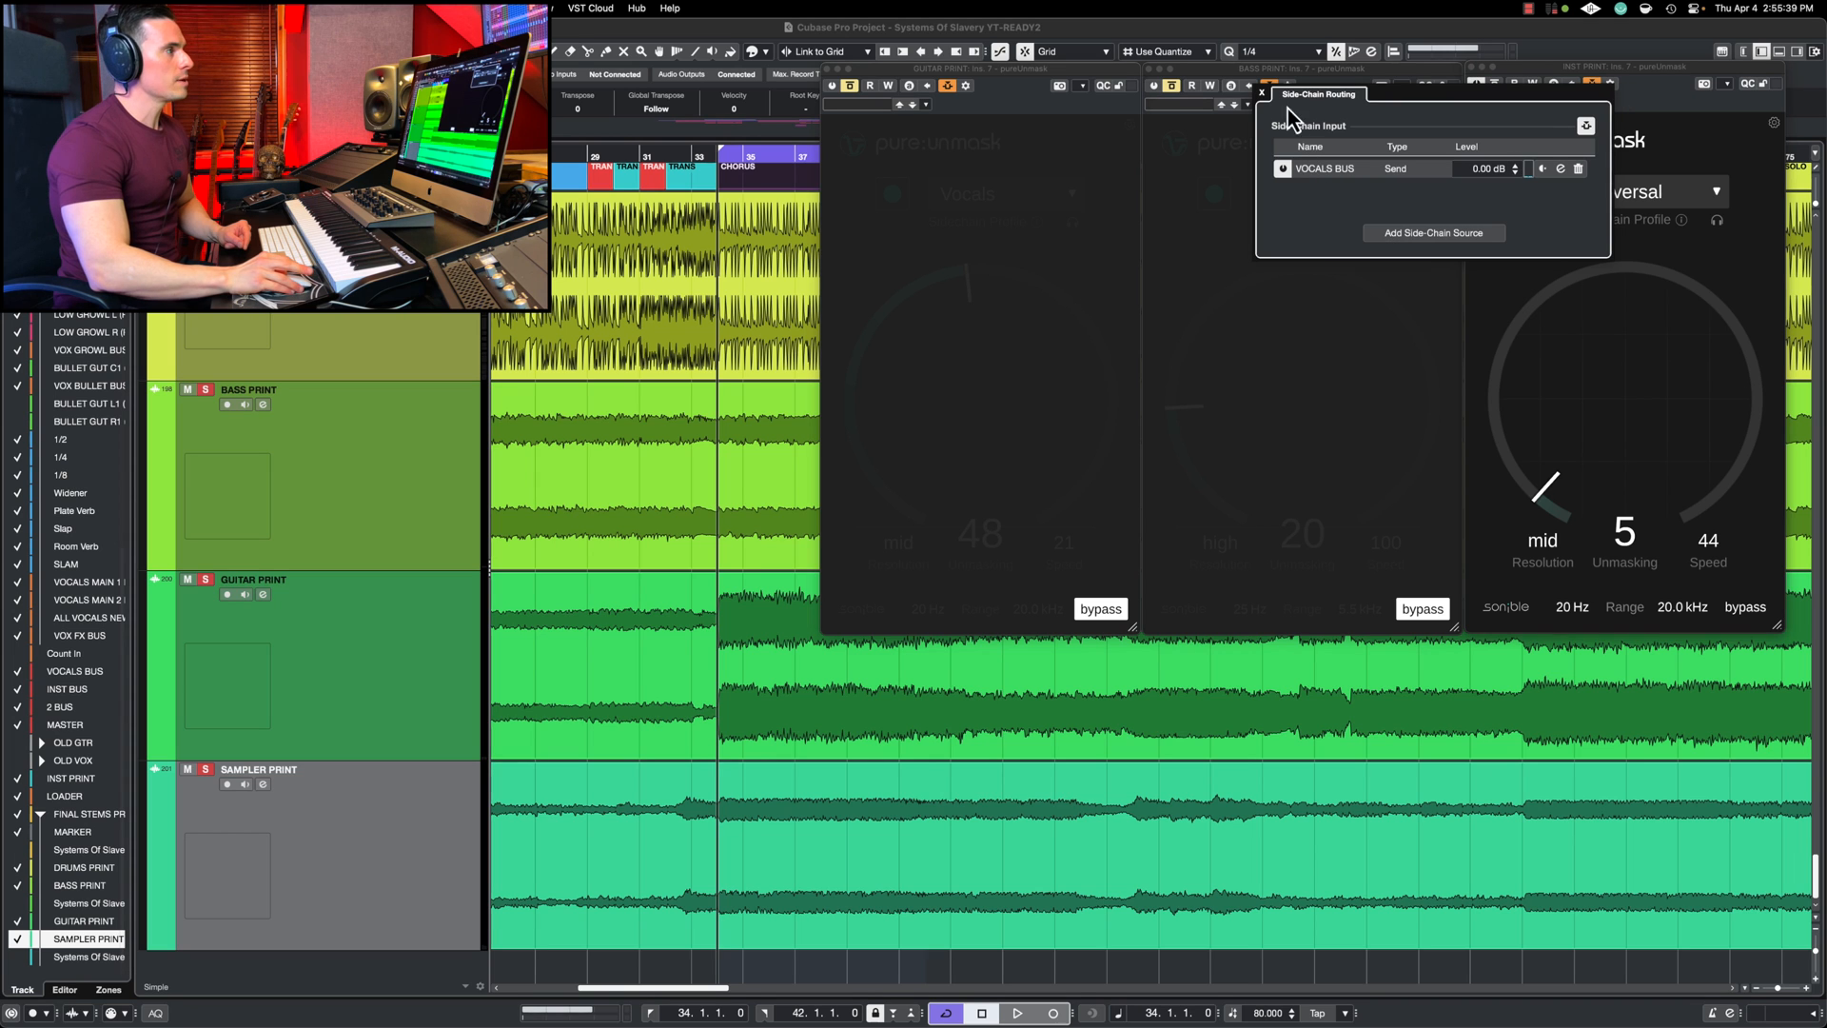
click(1547, 82)
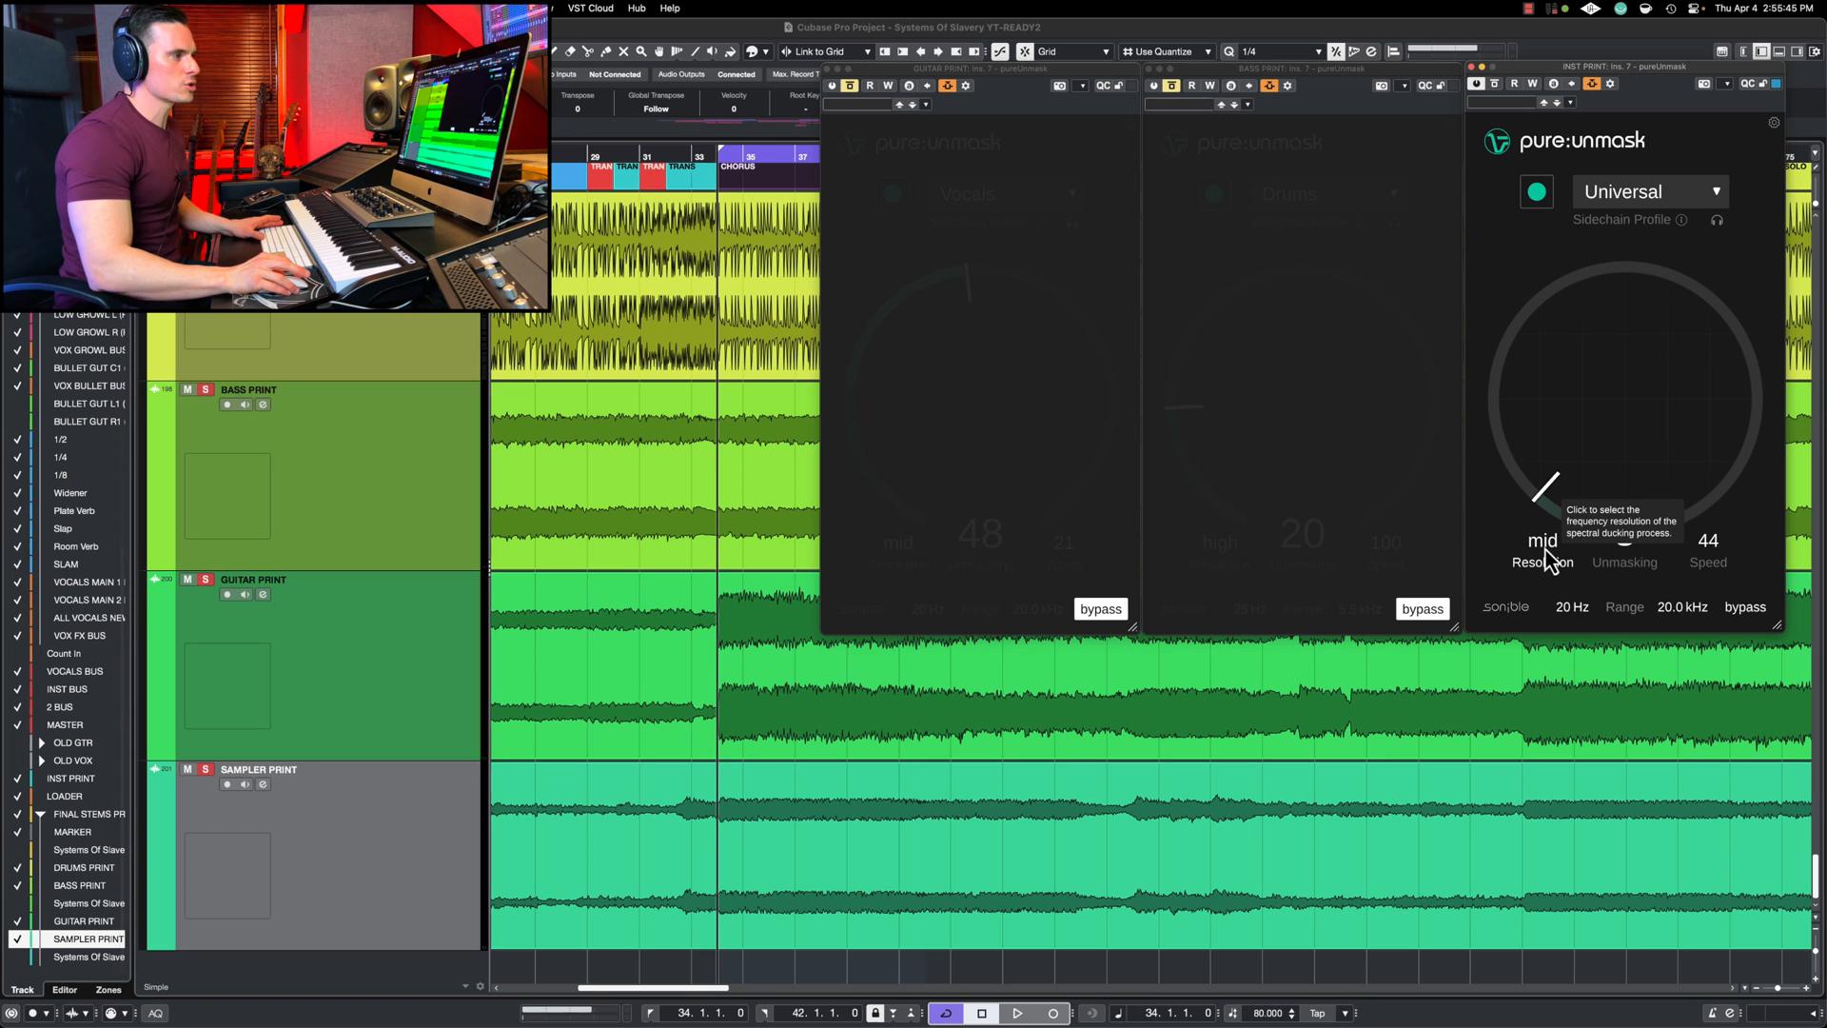
click(1494, 88)
key(space)
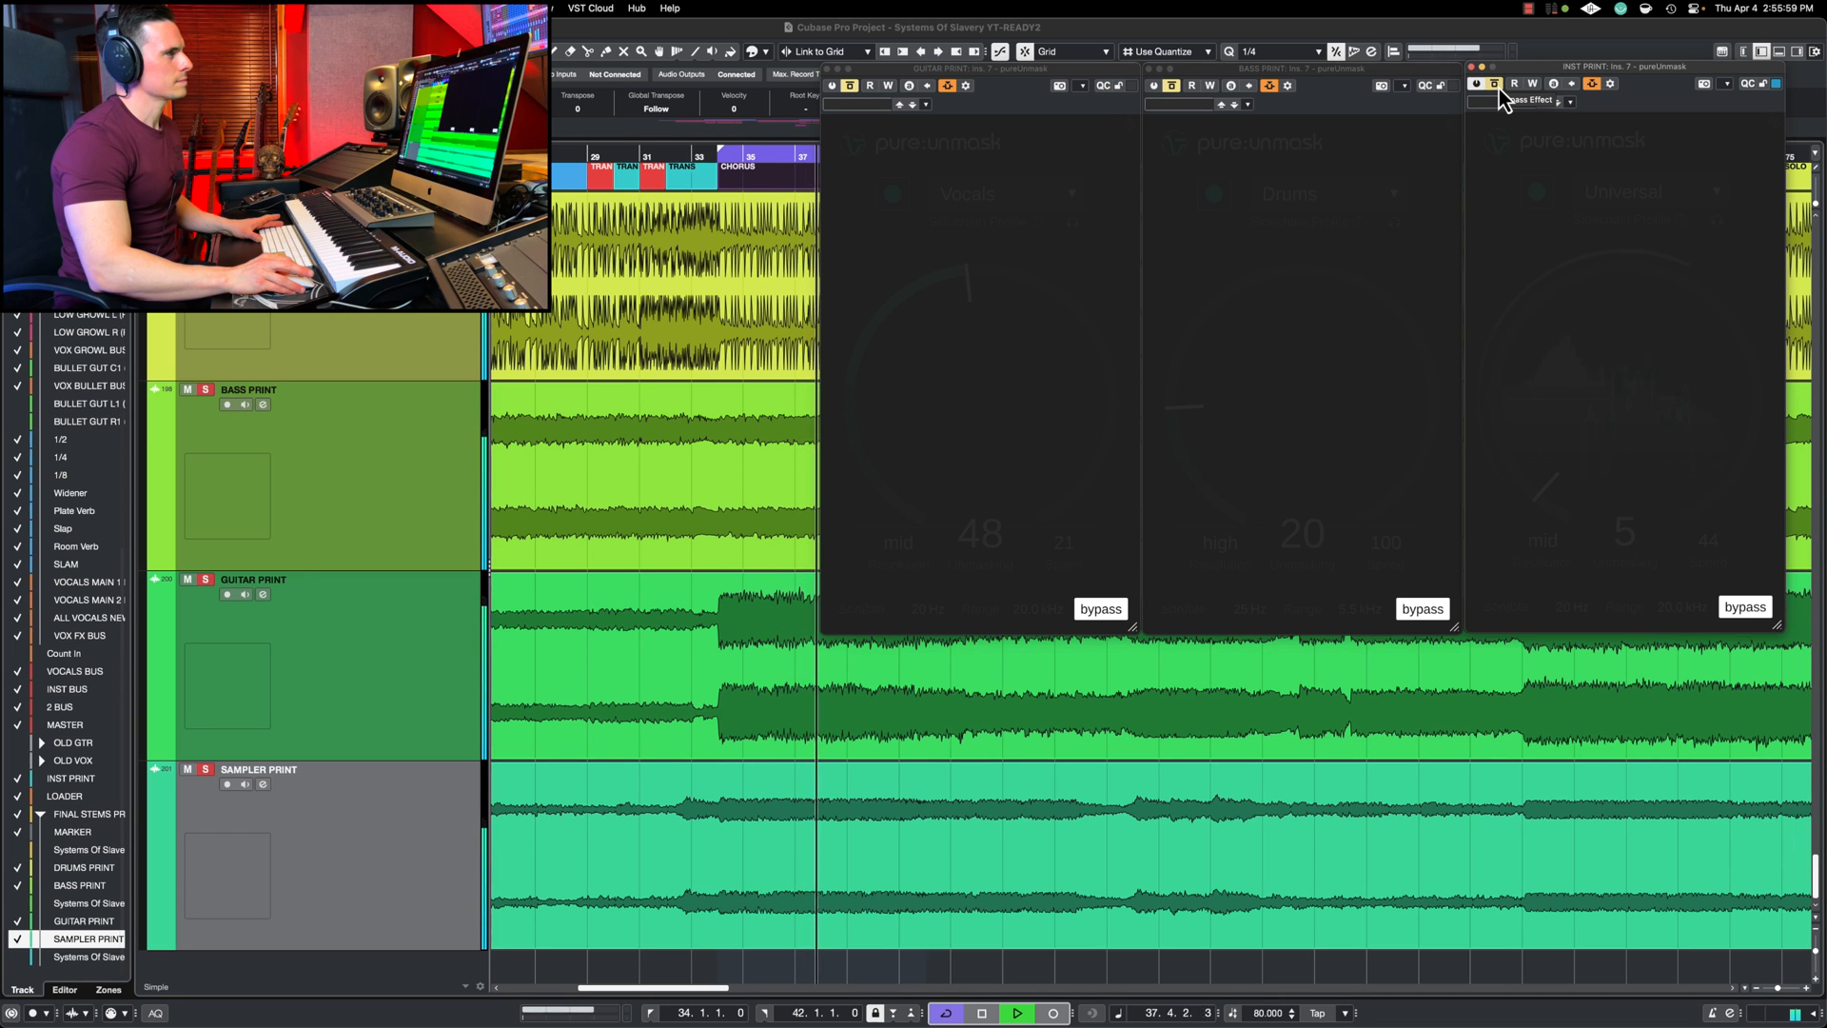
click(1497, 86)
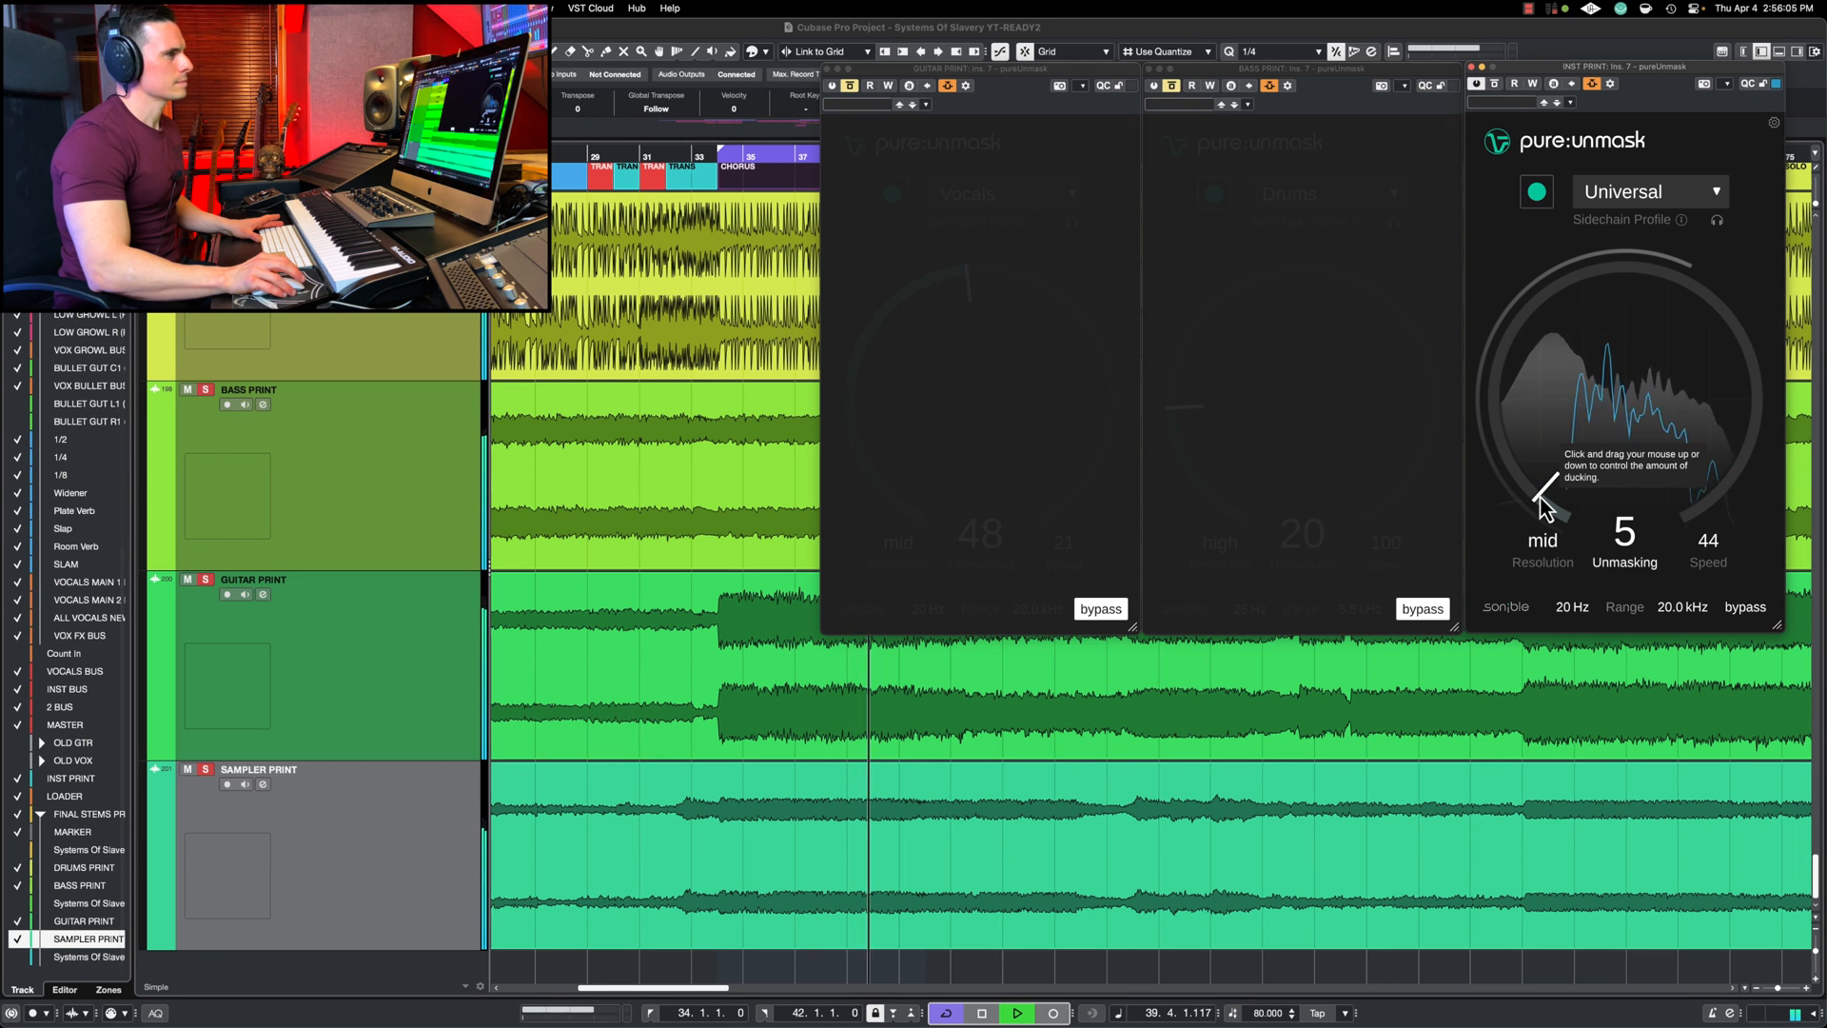
Step: Set the INST PRINT unmasking to 8 and compare the mix with the plugin bypassed and active
scroll(1547, 507, up, 3)
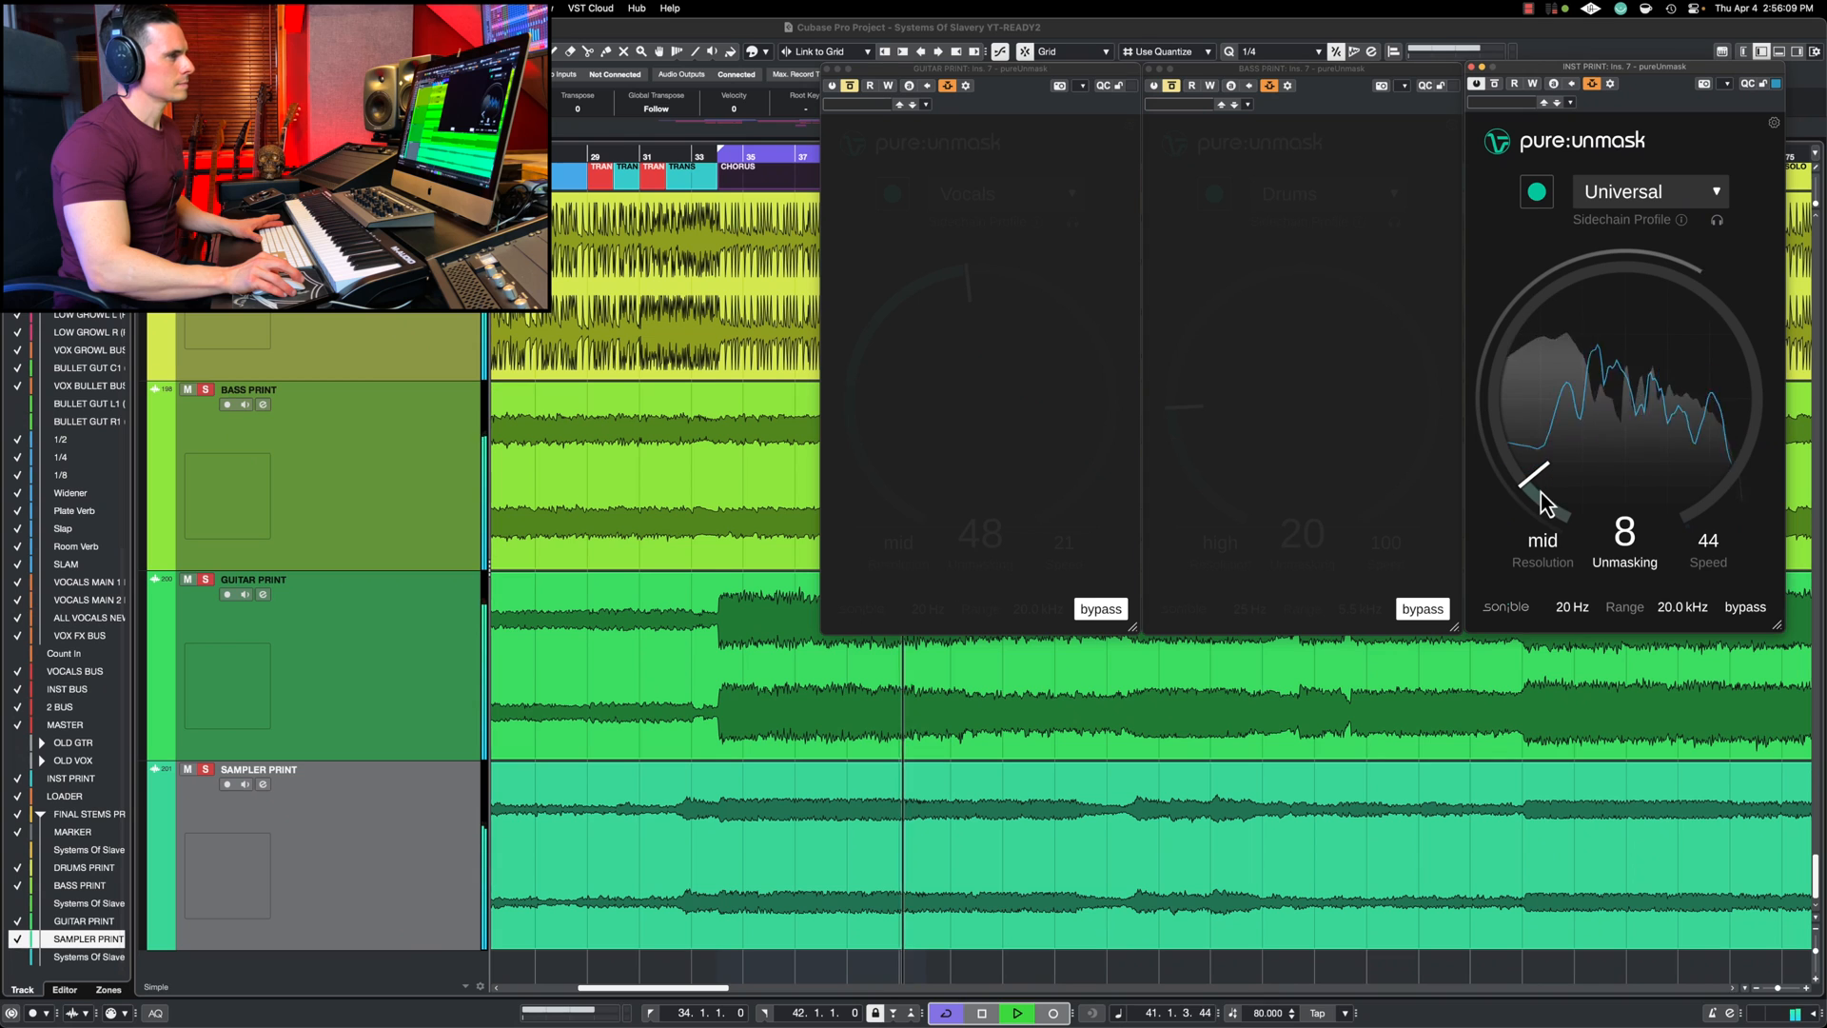
click(1497, 86)
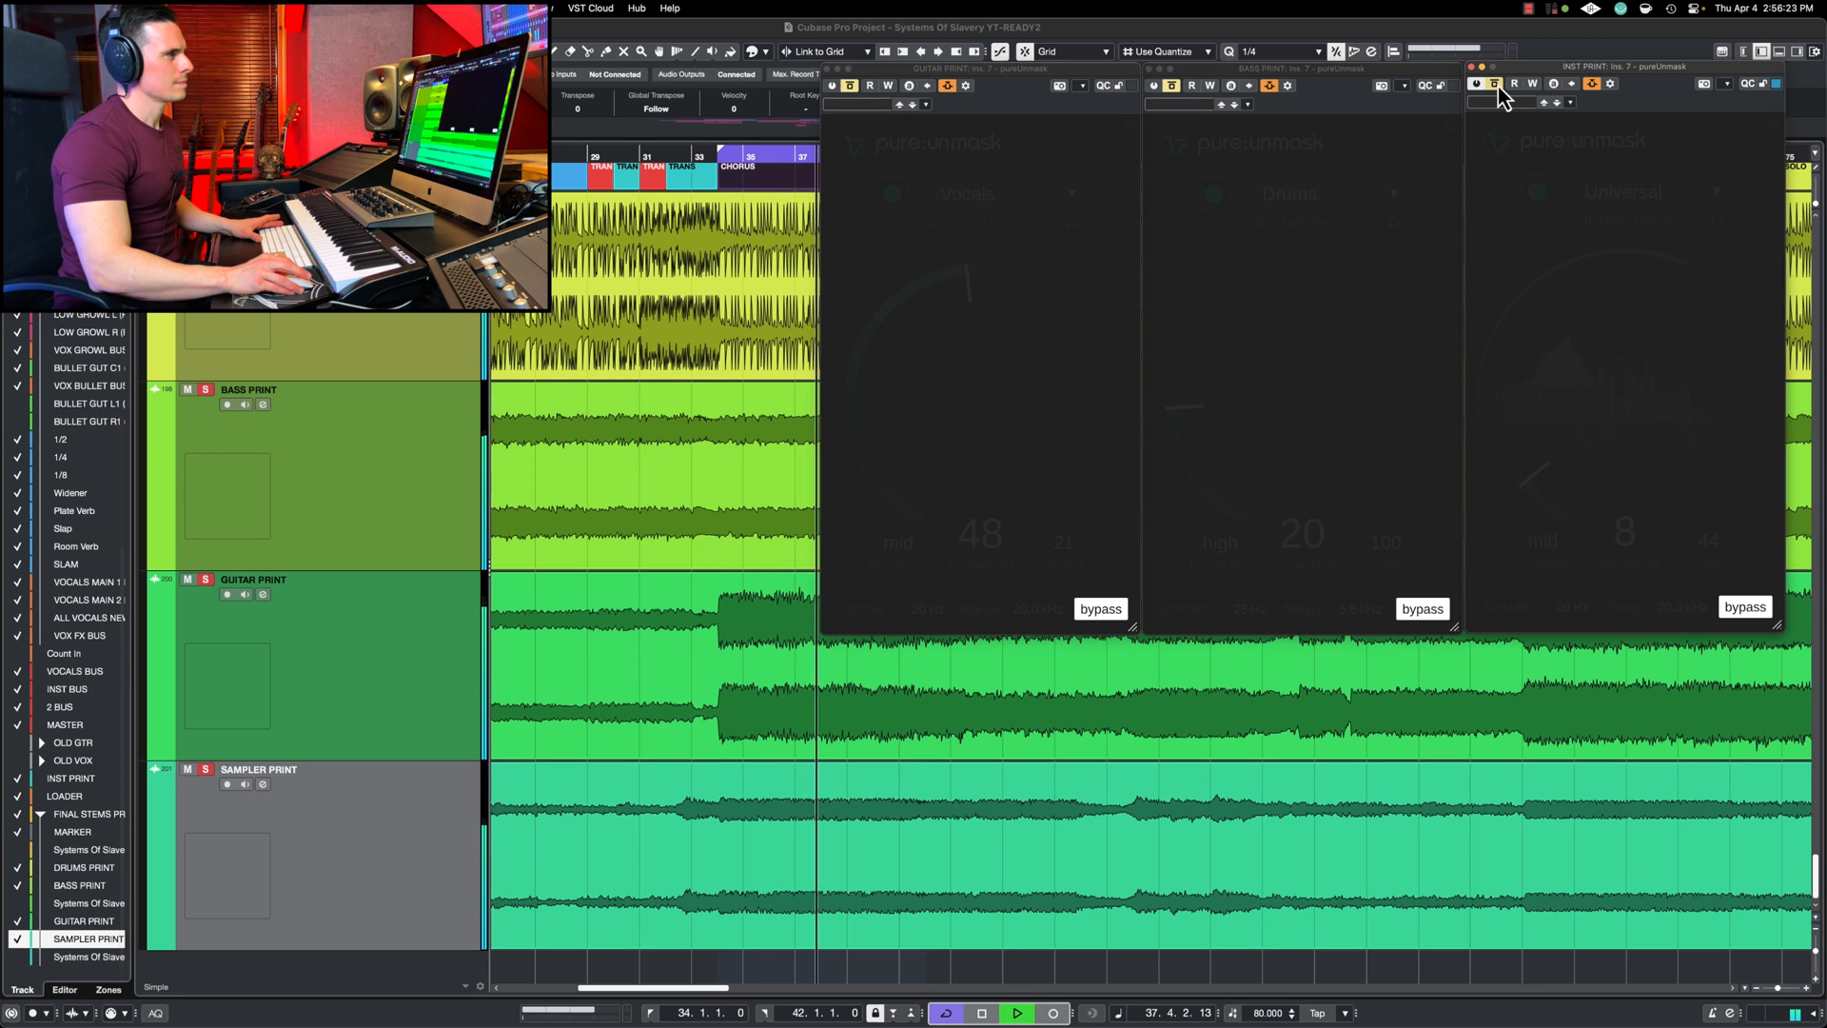
click(1496, 85)
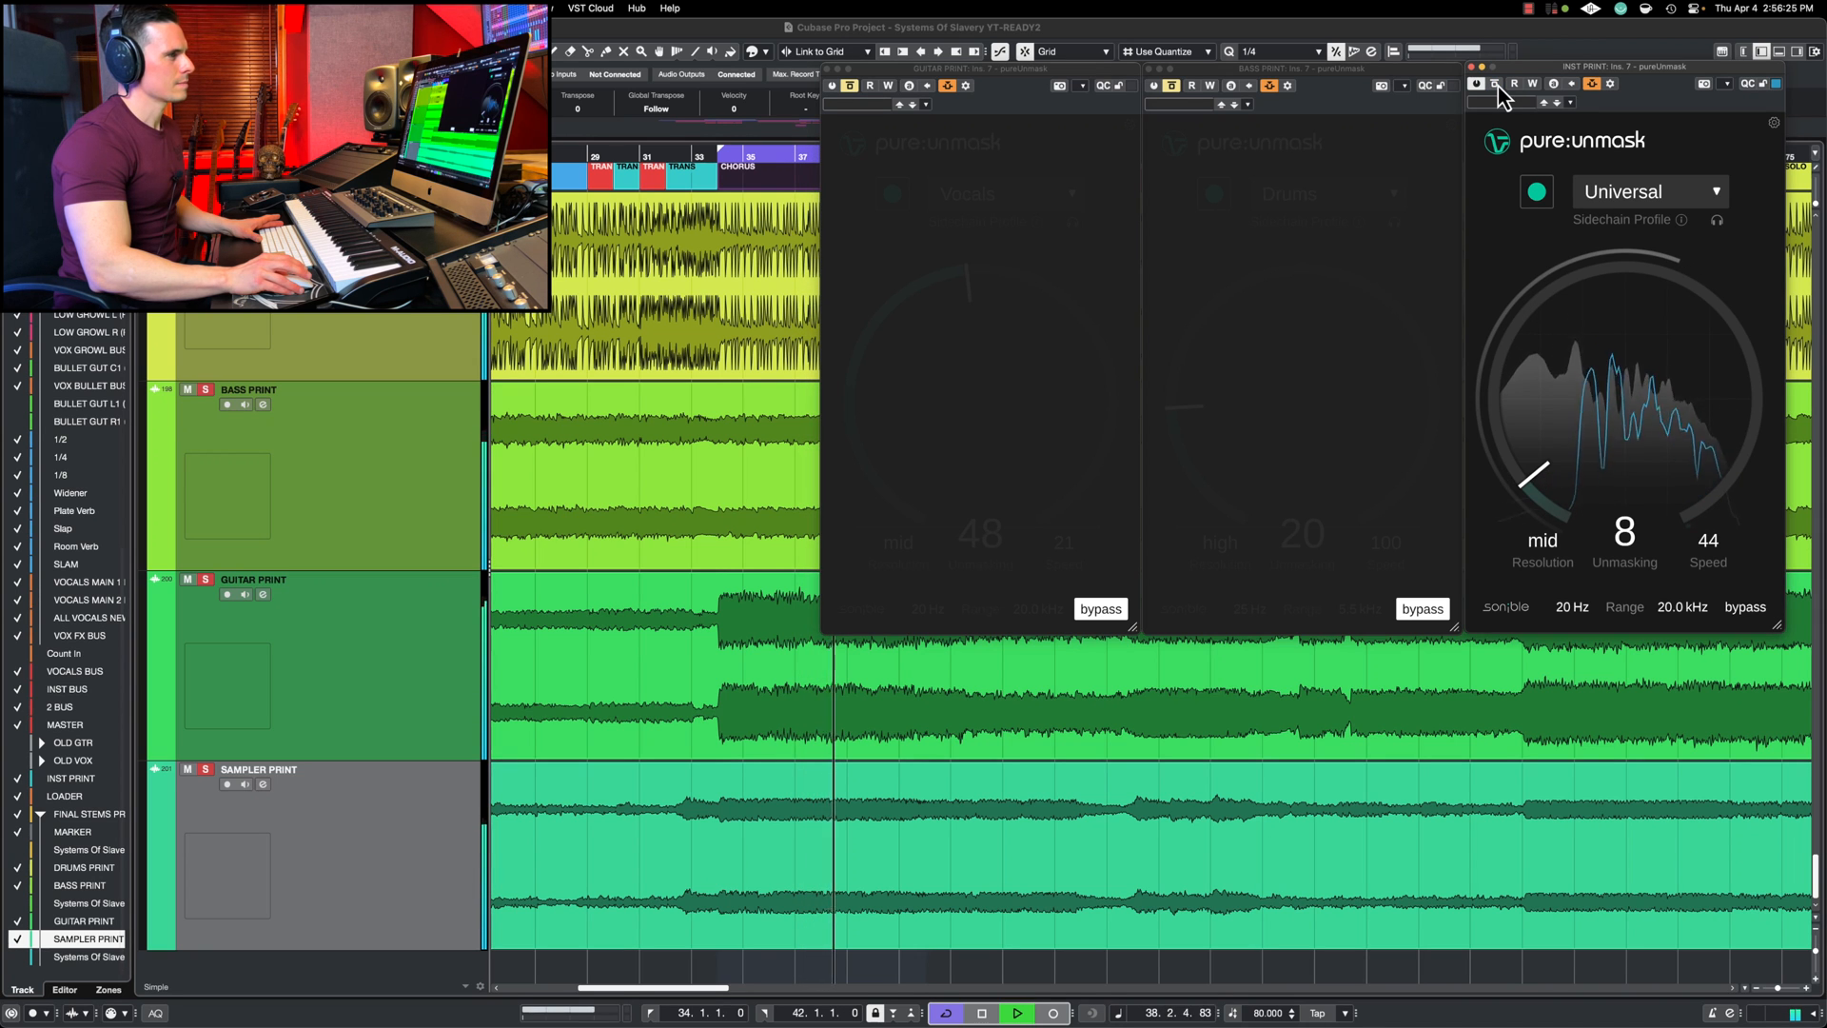